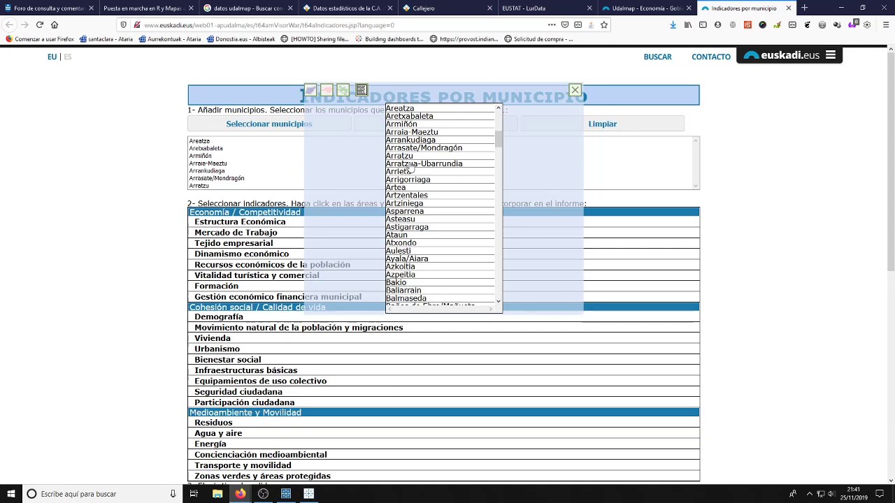
Close the municipality picker and limit the Estructura Económica indicators to construction employment, services gross value added and services employment
scroll(253, 175, down, 1)
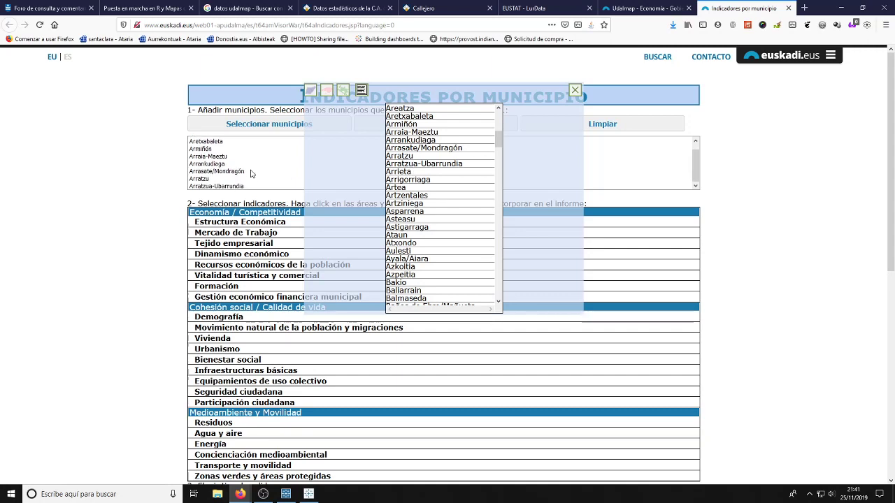
click(575, 90)
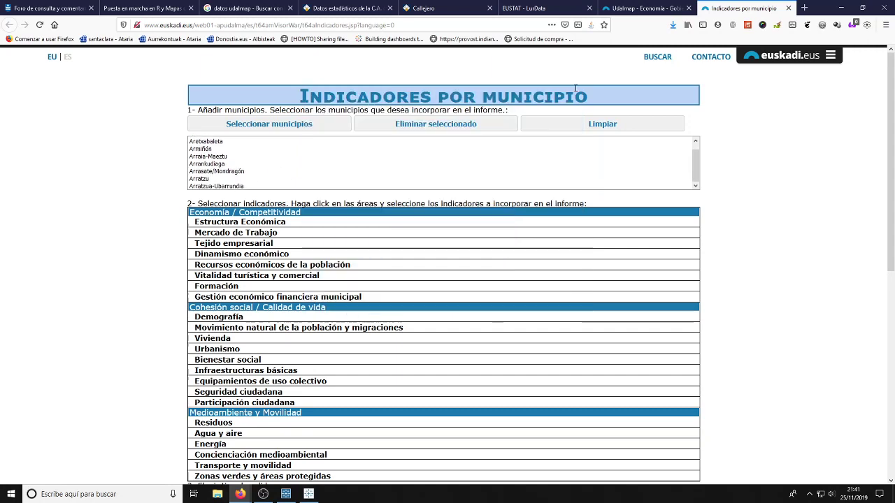
click(274, 222)
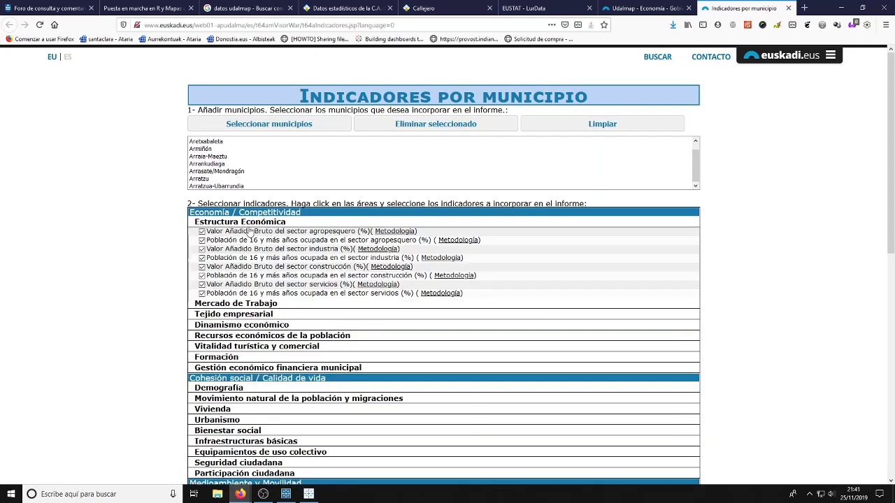
click(202, 240)
click(202, 249)
click(201, 258)
click(202, 266)
click(203, 276)
click(202, 293)
Generate the indicator report in Excel format and save it as t64aIndicadoresServlet.xls in the Documentos folder
scroll(471, 250, down, 5)
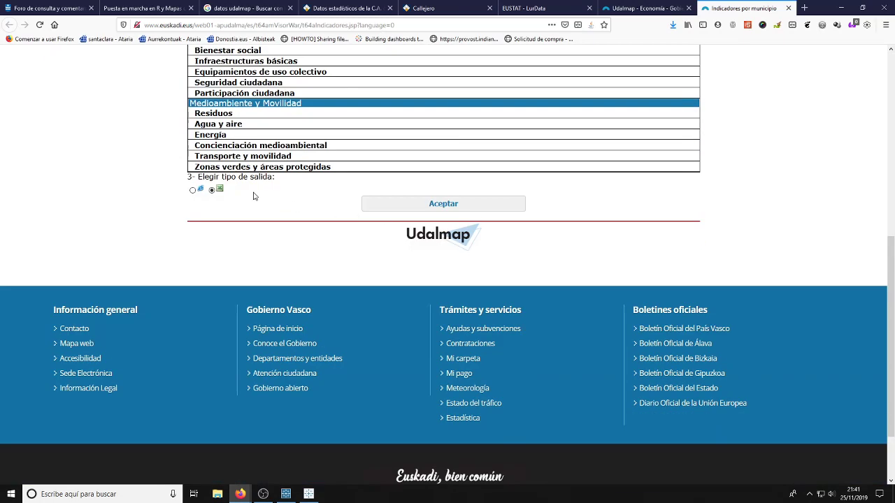
click(443, 206)
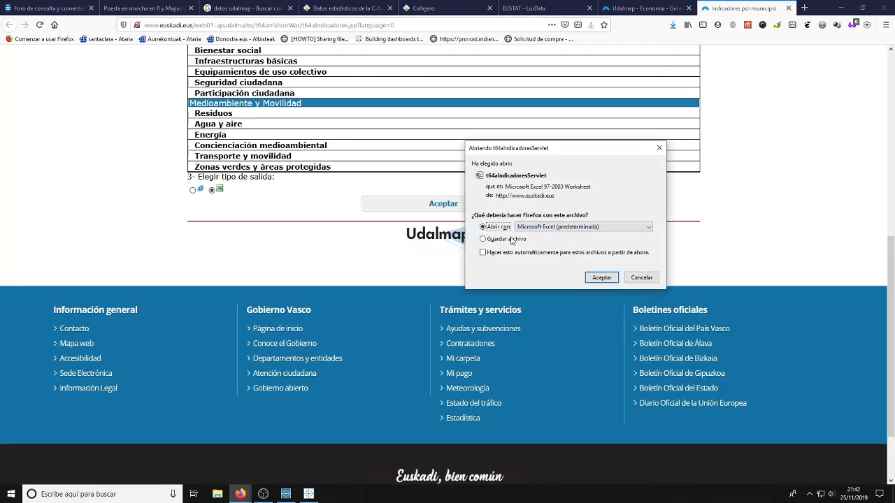
click(511, 240)
click(601, 278)
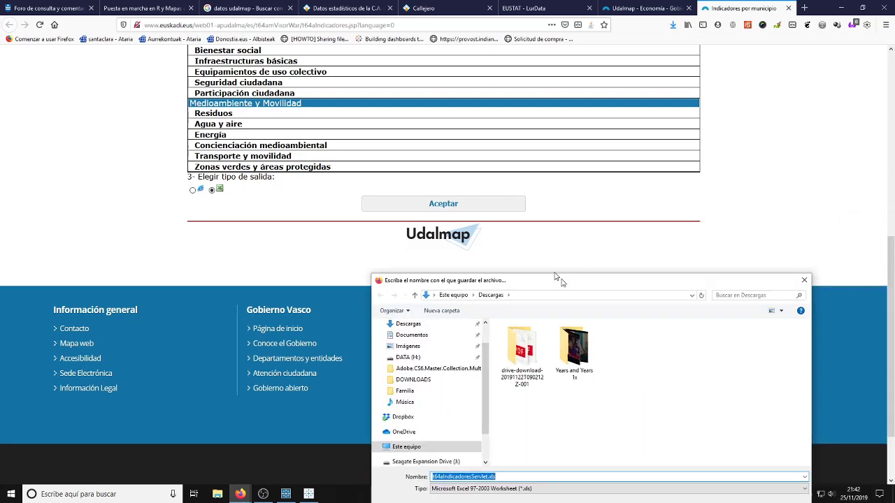
drag(560, 282, 498, 152)
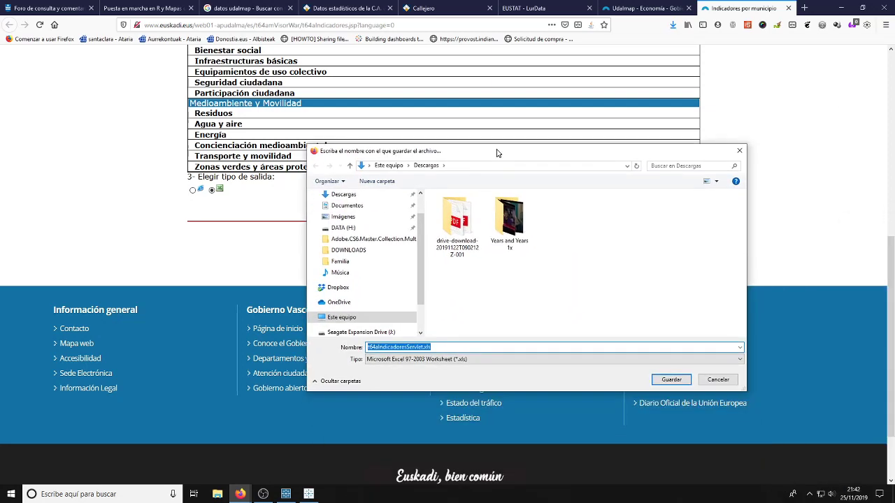
click(361, 210)
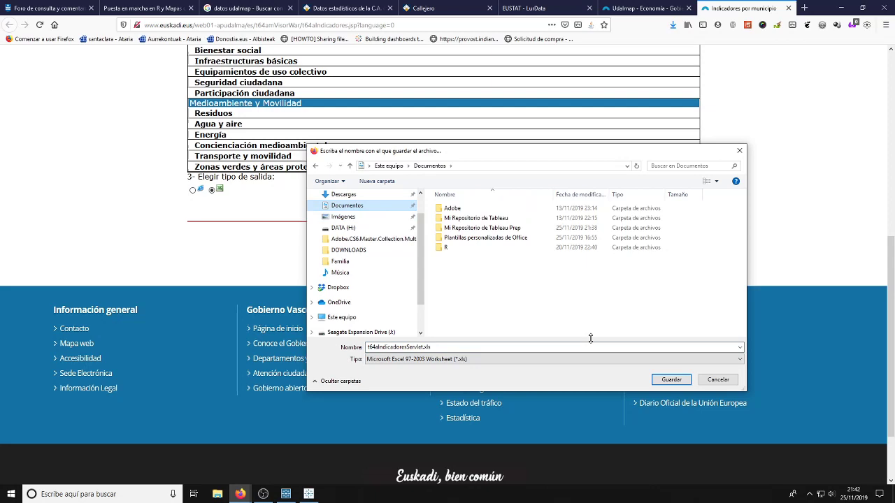
click(671, 380)
Open the downloaded t64aIndicadoresServlet.xls from its containing folder in Excel and close the folder window
click(672, 25)
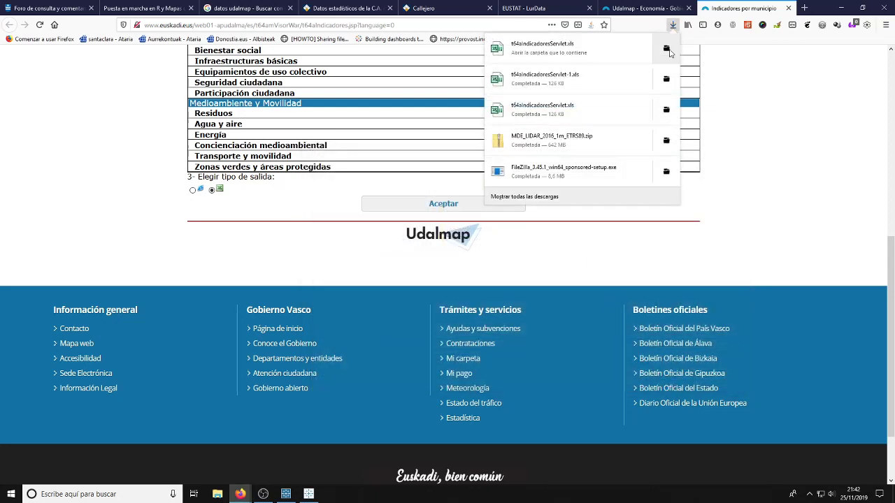
click(665, 50)
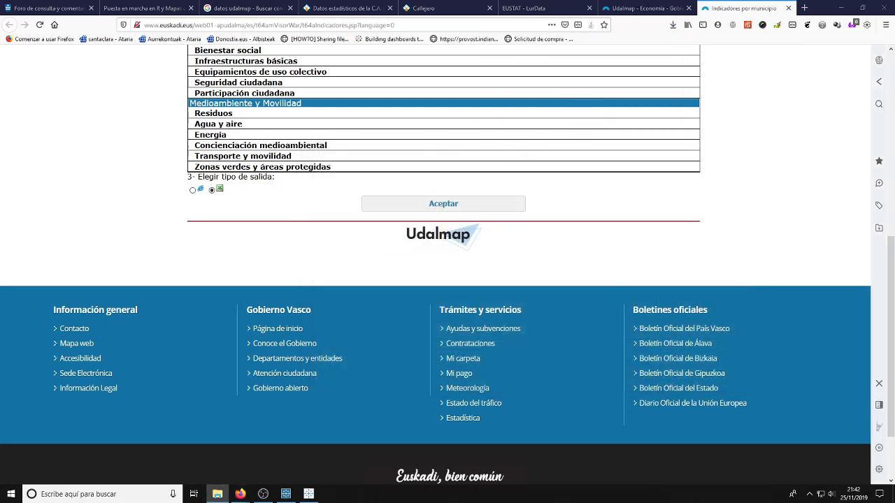
drag(626, 139, 611, 126)
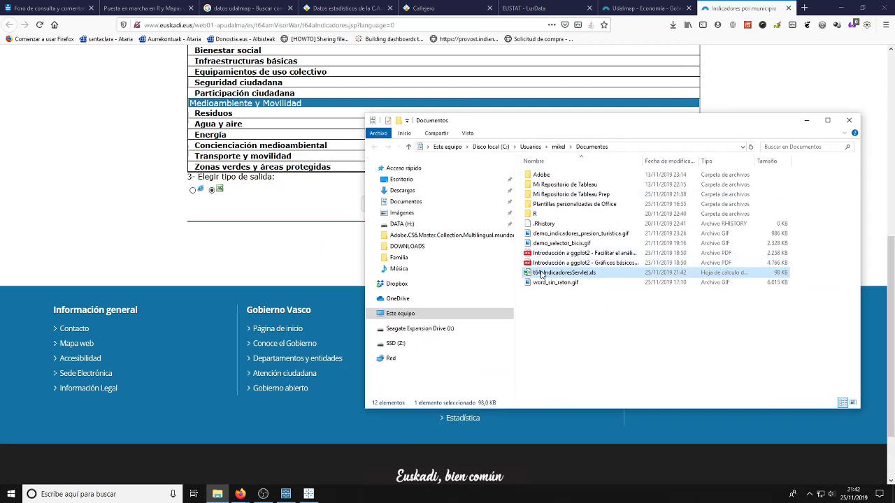
key(Return)
click(849, 120)
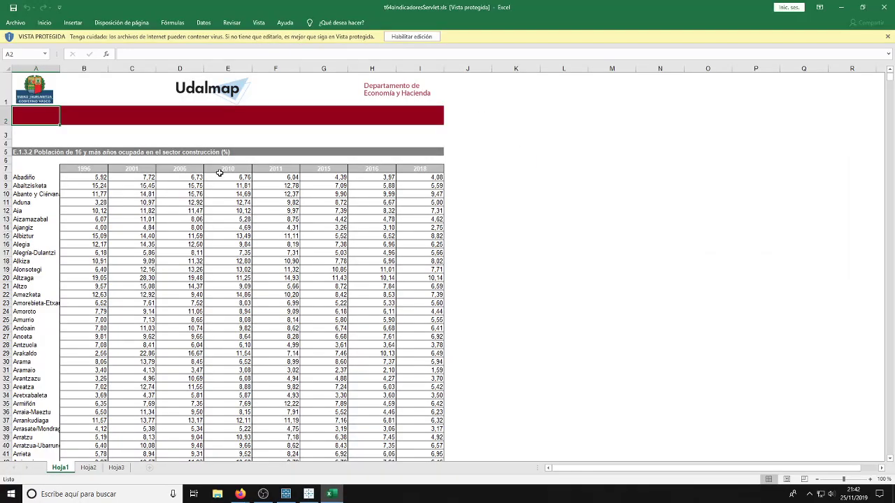
Examine the indicator tables by municipality and year in Hoja1, and close the workbook
scroll(70, 190, down, 11)
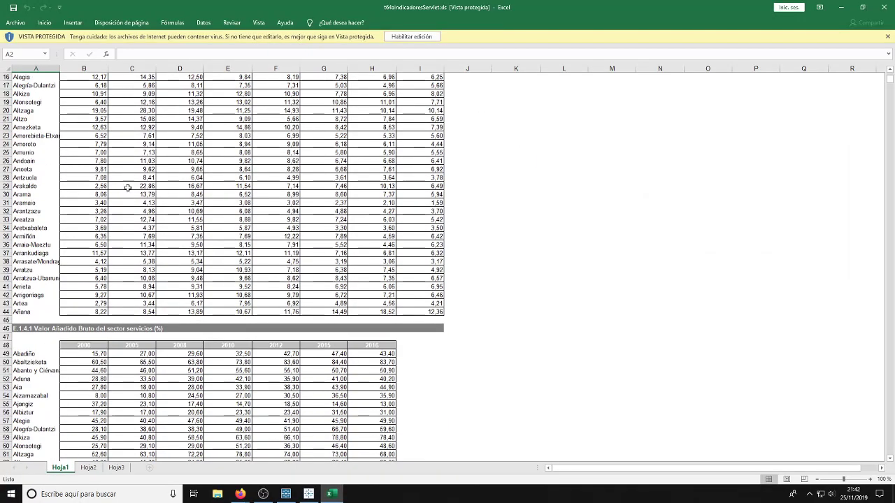
scroll(147, 301, down, 18)
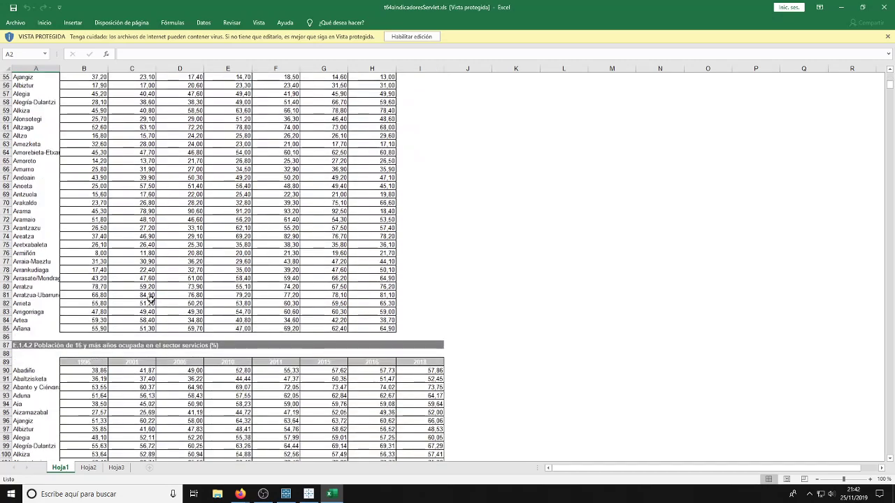
scroll(151, 299, down, 6)
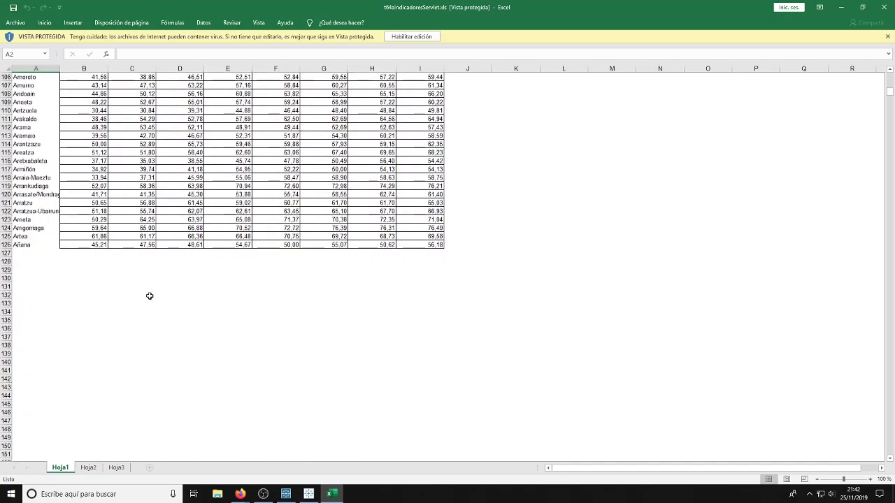
scroll(149, 295, up, 17)
scroll(151, 266, up, 17)
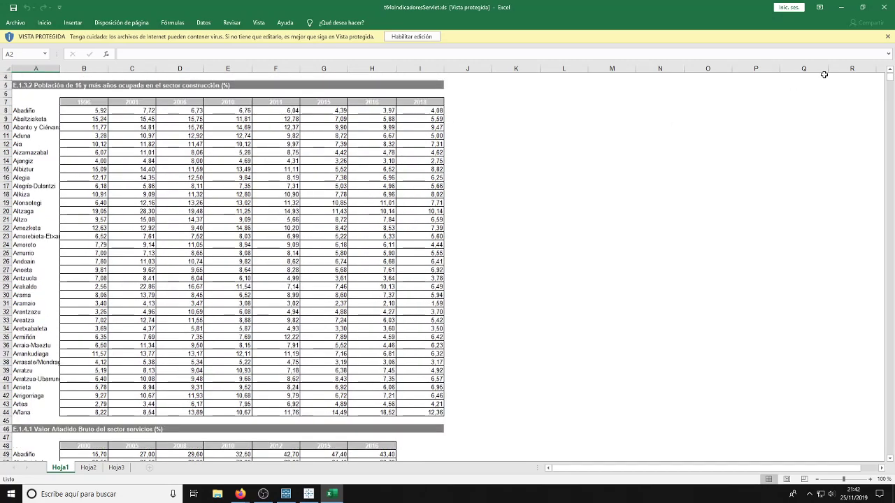
click(879, 12)
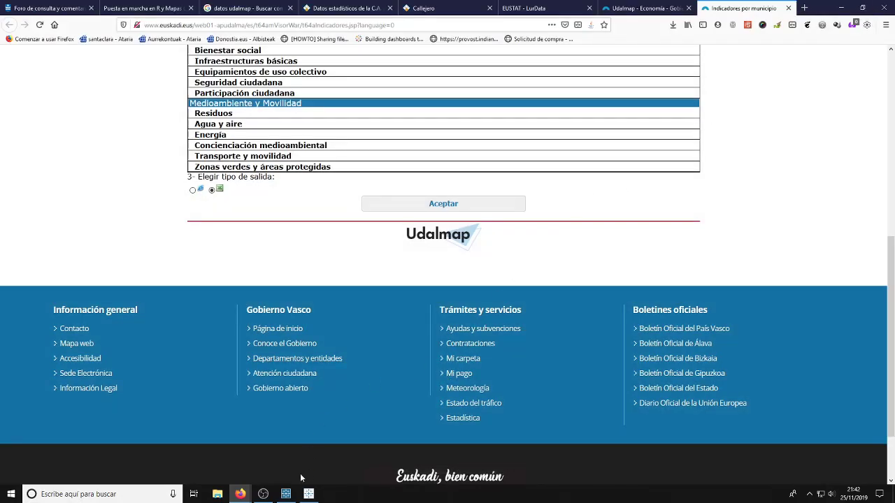
Switch to Tableau Prep Builder and connect to the Microsoft Excel file t64aIndicadoresServlet.xls
click(286, 495)
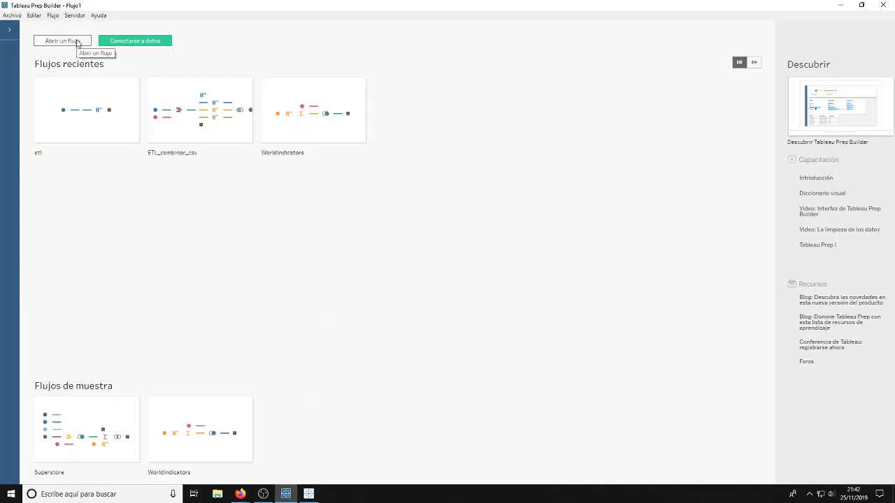
click(125, 41)
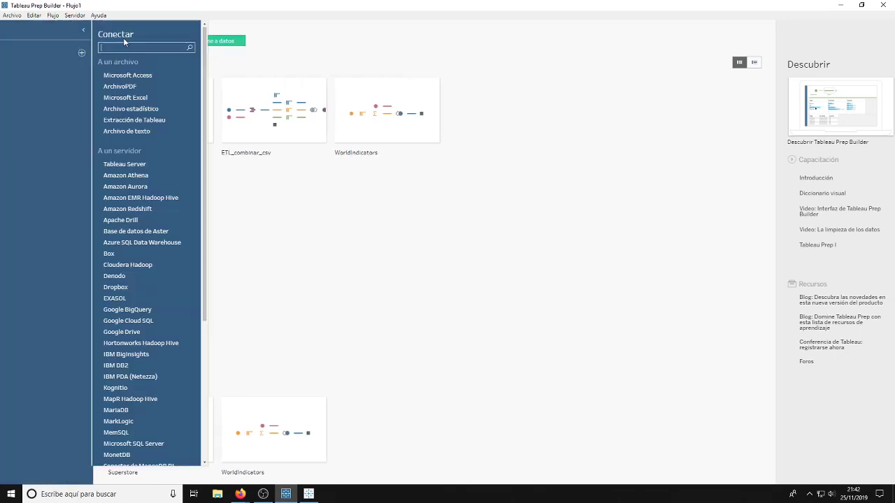
click(128, 98)
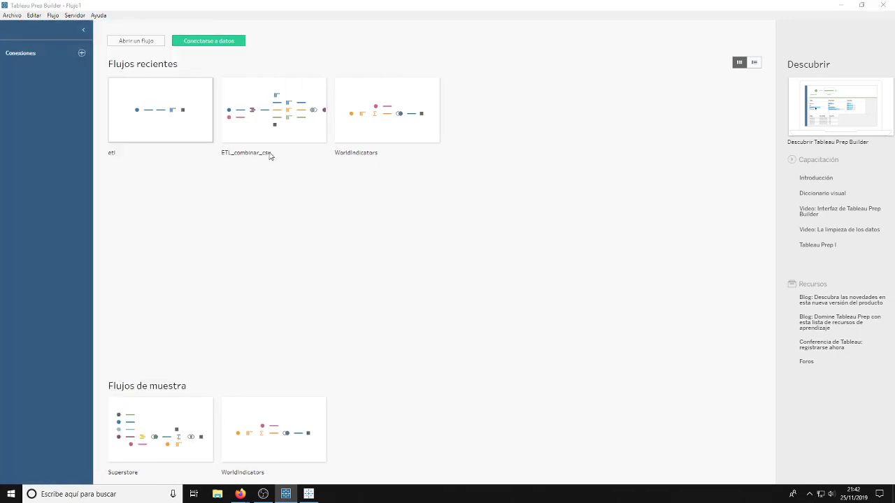
double_click(400, 189)
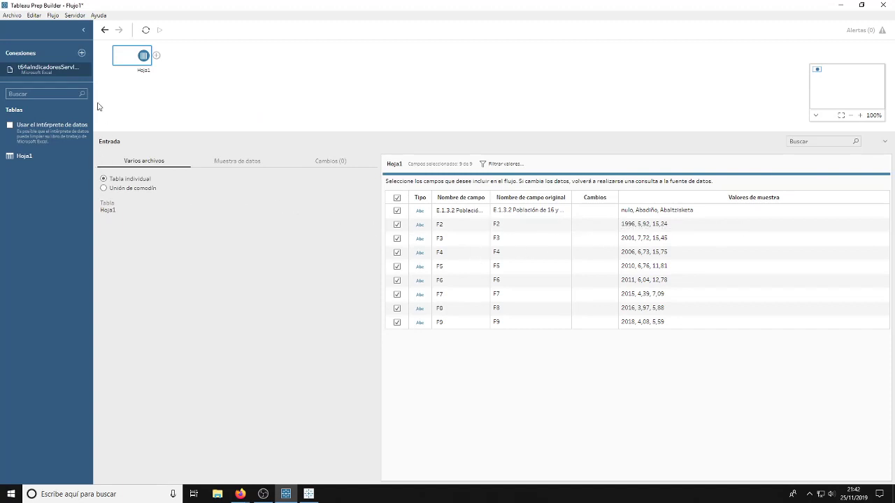
Remove the Hoja1 input step from the flow and enable the data interpreter for the workbook
right_click(144, 56)
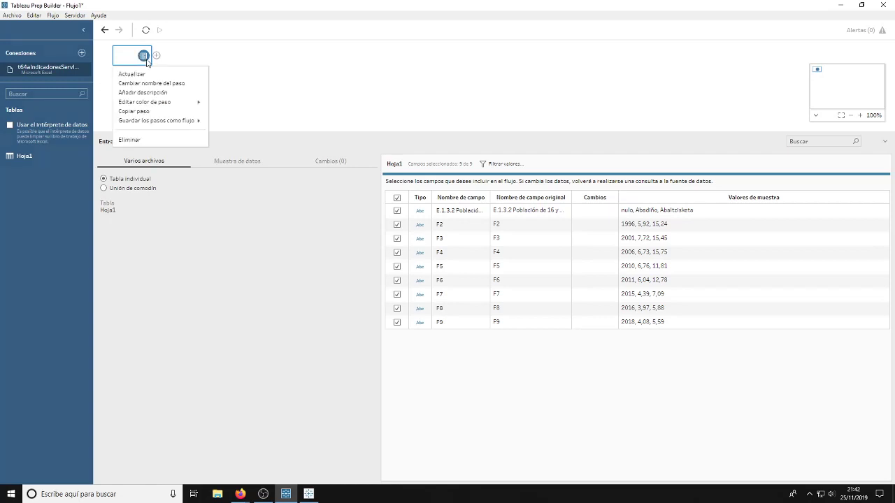
click(144, 142)
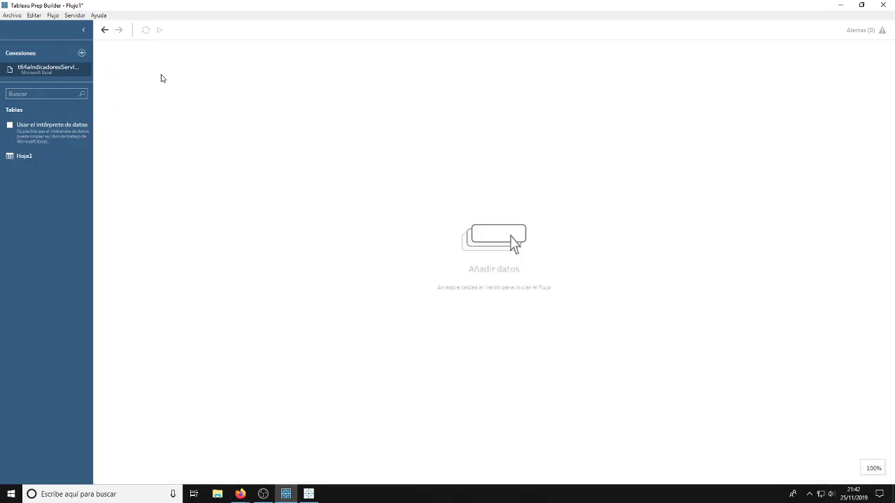
click(10, 125)
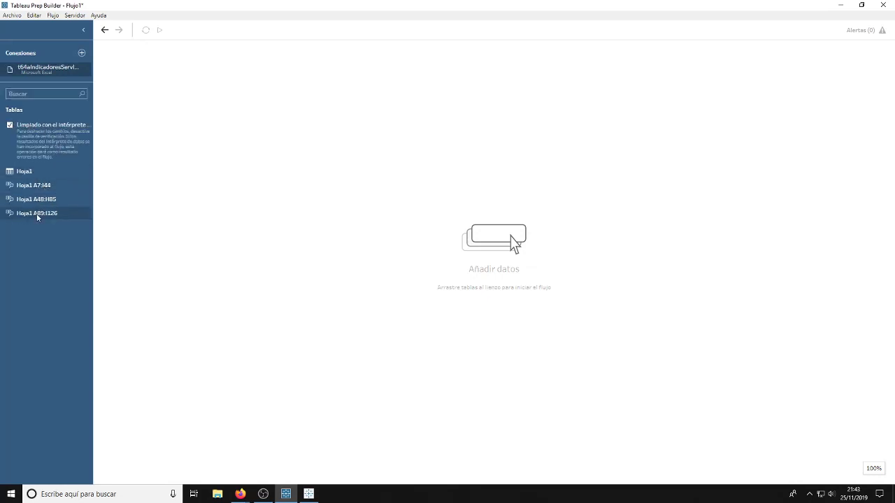
Add the tables Hoja1 A7:I44, Hoja1 A48:H85 and Hoja1 A89:I126 to the flow and enlarge the flow canvas
double_click(37, 185)
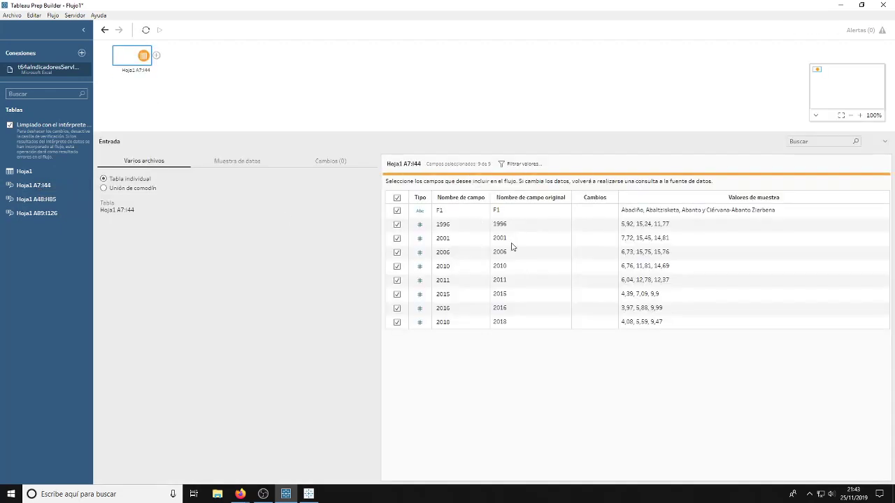
double_click(39, 199)
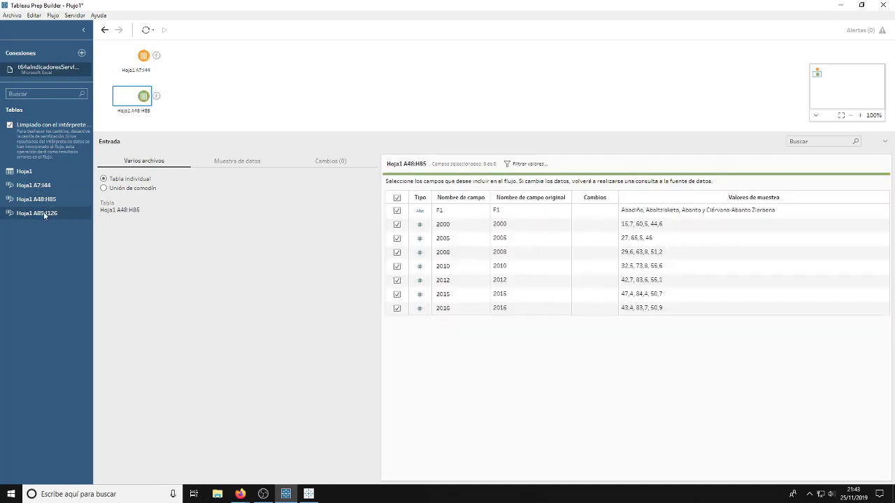
double_click(44, 213)
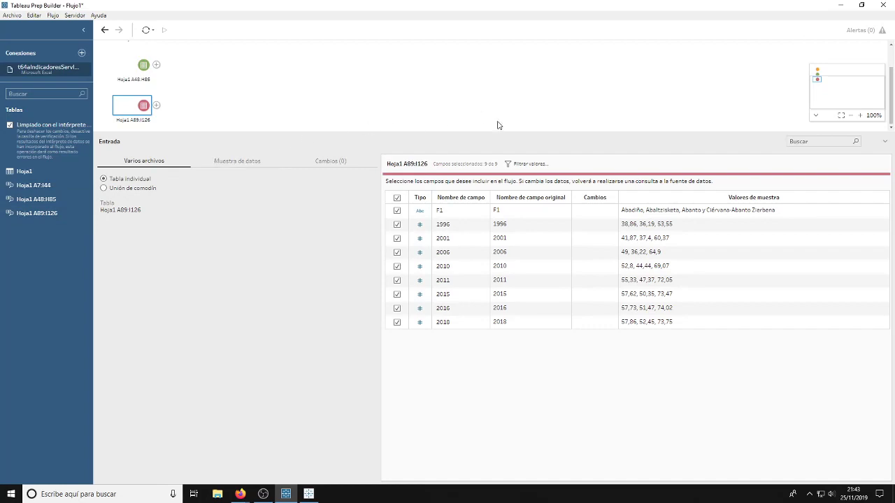
drag(499, 132, 498, 208)
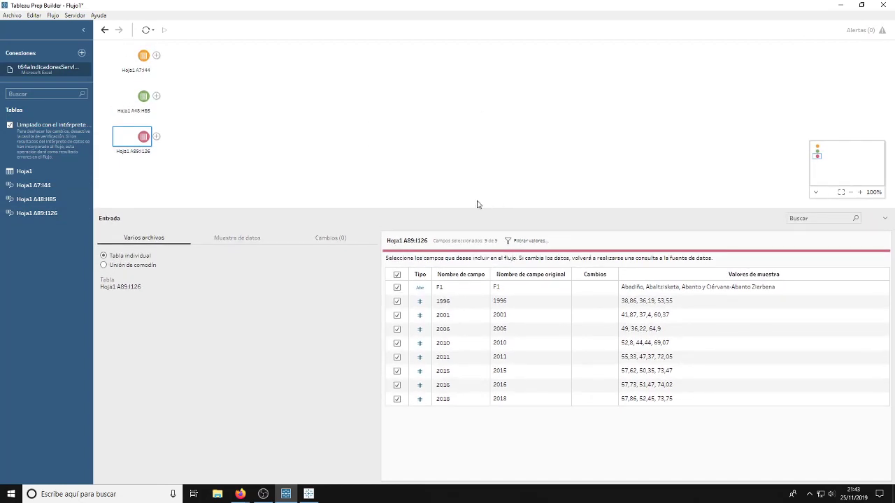
Add a pivot step (tabla dinámica) after the Hoja1 A7:I44 input
click(144, 58)
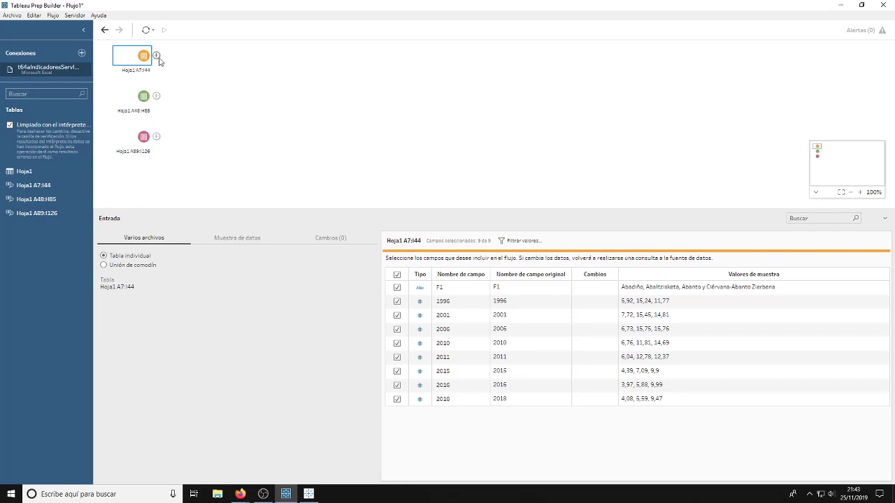
click(158, 57)
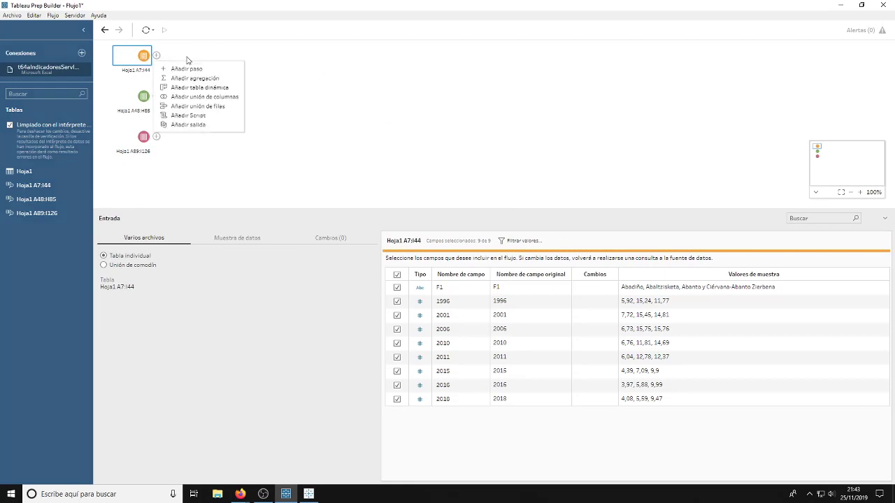
click(201, 87)
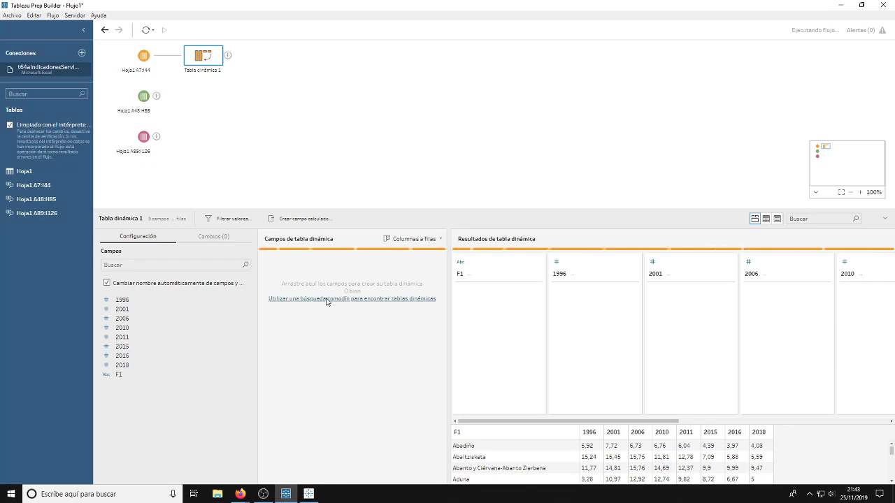
Pivot the year columns to rows using a wildcard search for fields starting with 2, and add the 1996 field to the pivoted values
click(378, 299)
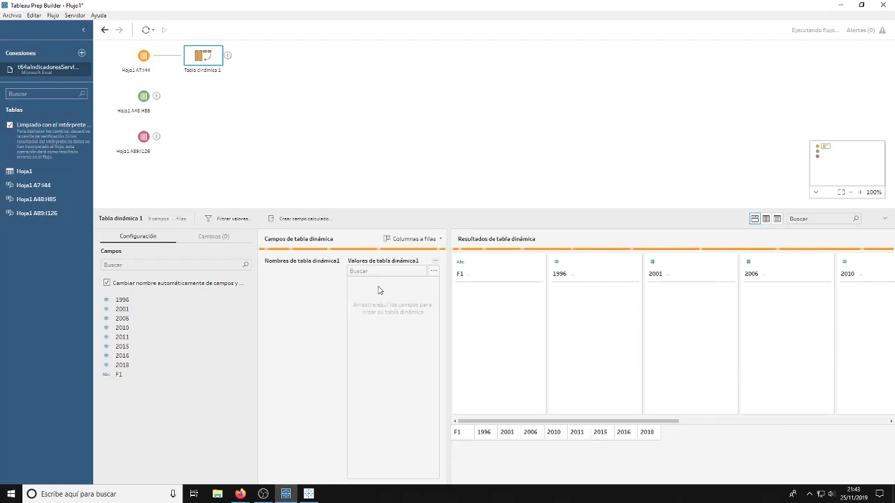
text(2)
click(433, 271)
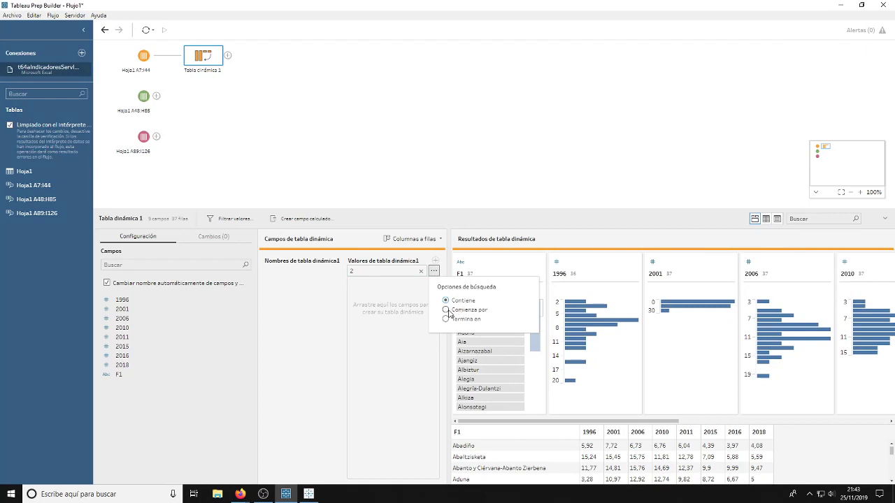
click(446, 310)
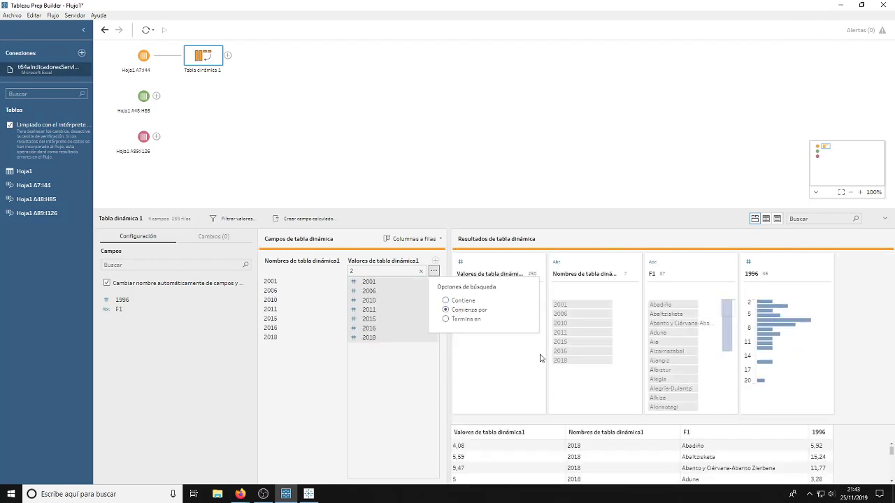
drag(776, 264, 362, 371)
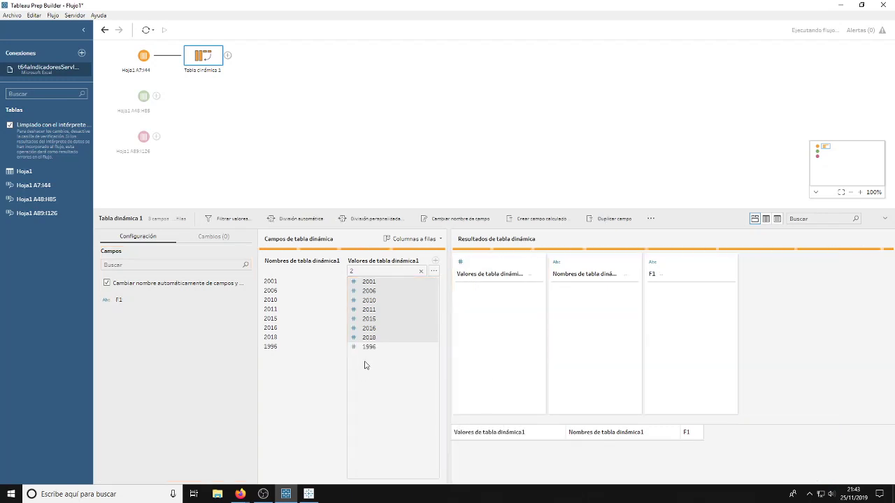
Rename the pivot names field of the first pivot step as Año
double_click(286, 261)
text(Año)
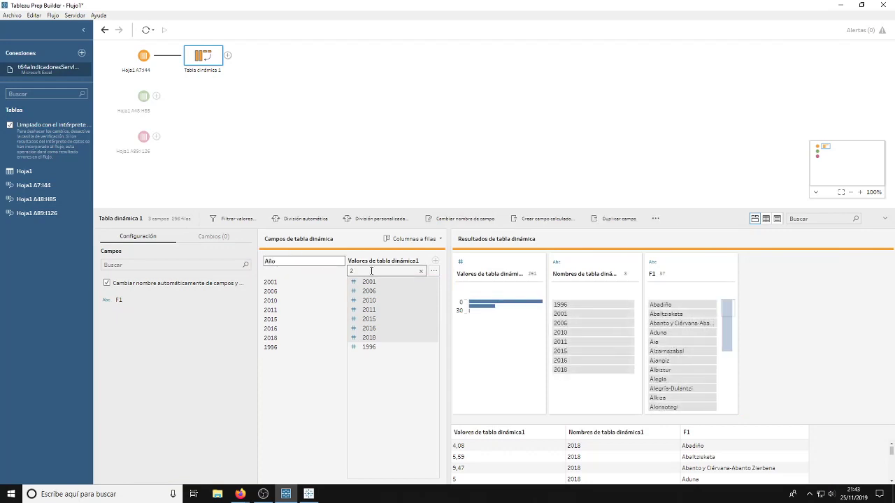
key(Return)
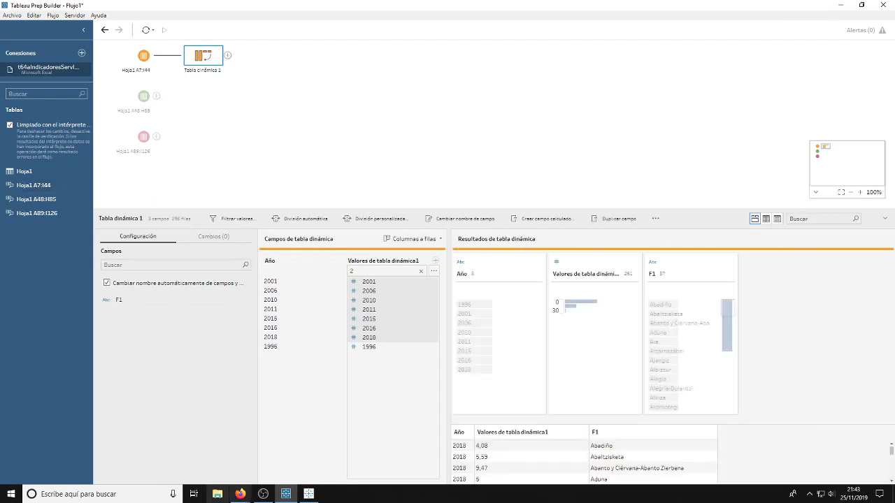
Open t64aIndicadoresServlet.xls from the Documents folder in Excel and check the corners of the first table, A7 and I44
click(218, 495)
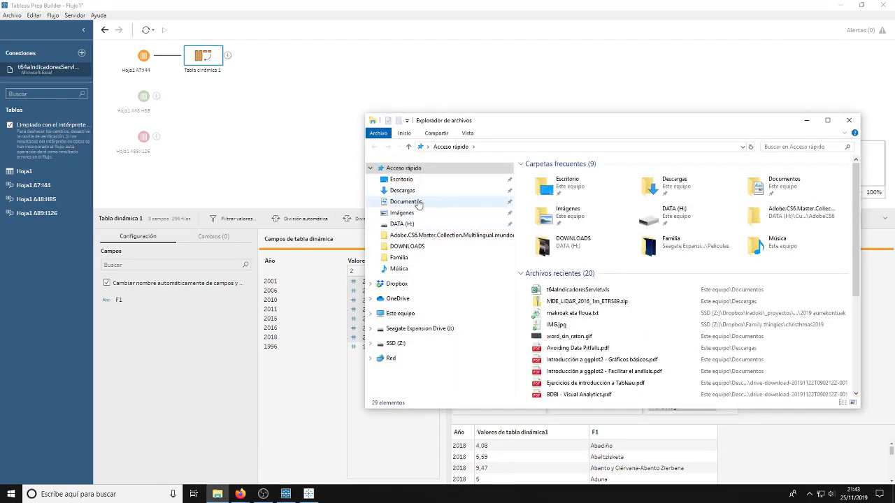
click(426, 202)
click(546, 277)
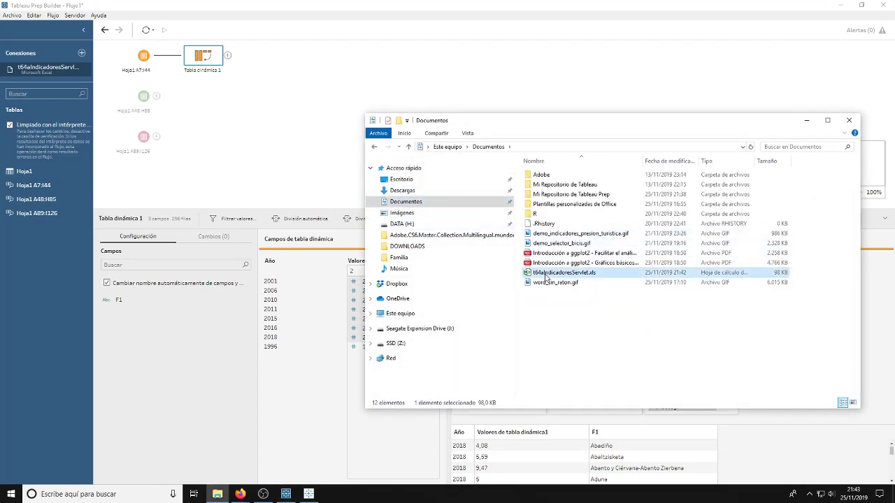
double_click(546, 277)
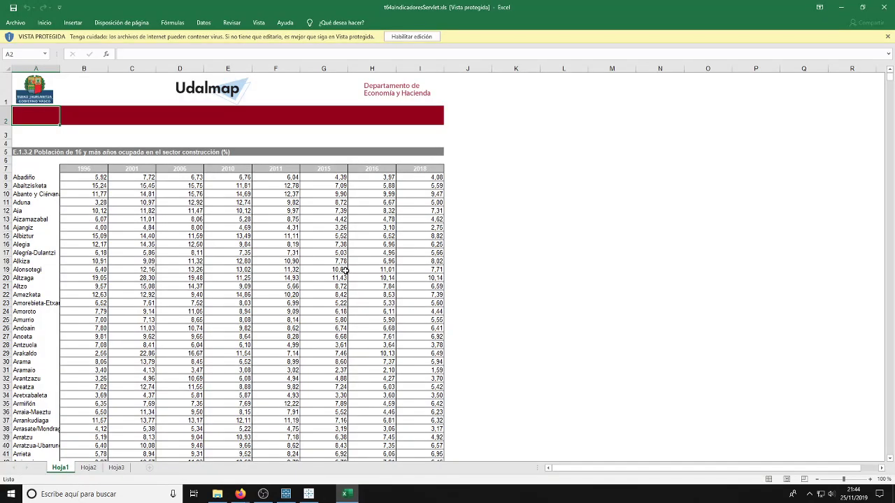
click(24, 172)
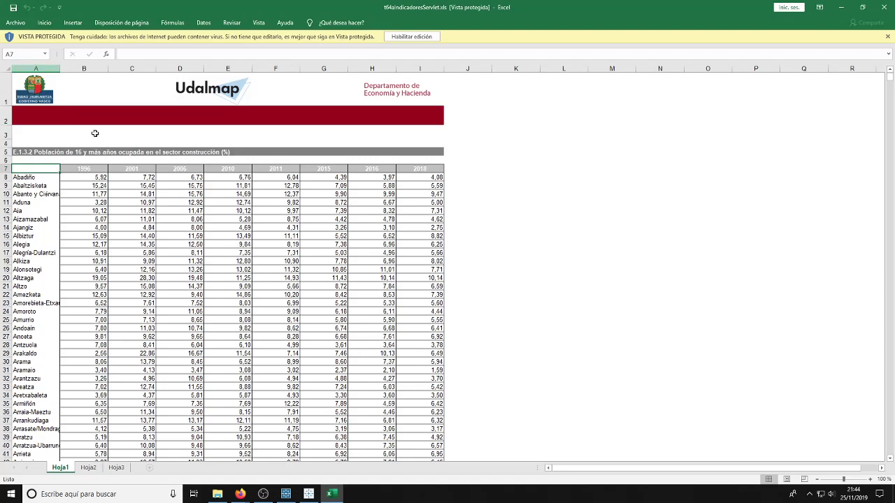
scroll(280, 302, down, 4)
click(435, 338)
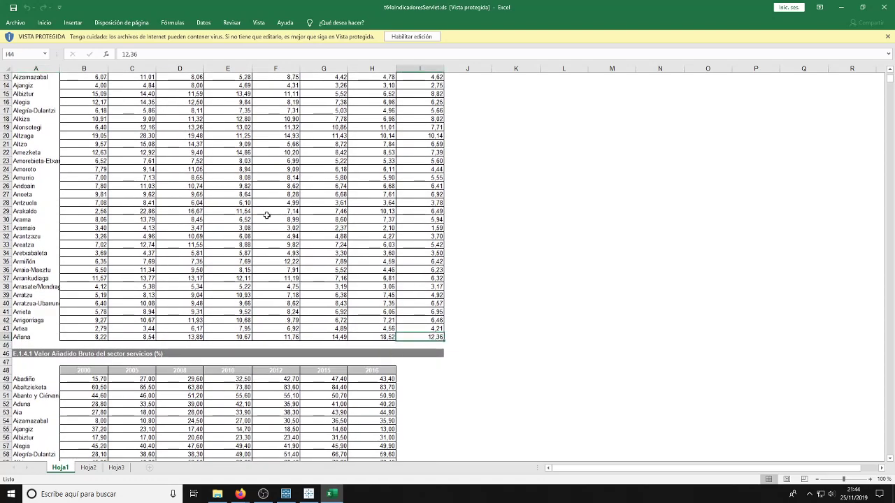
scroll(116, 183, up, 4)
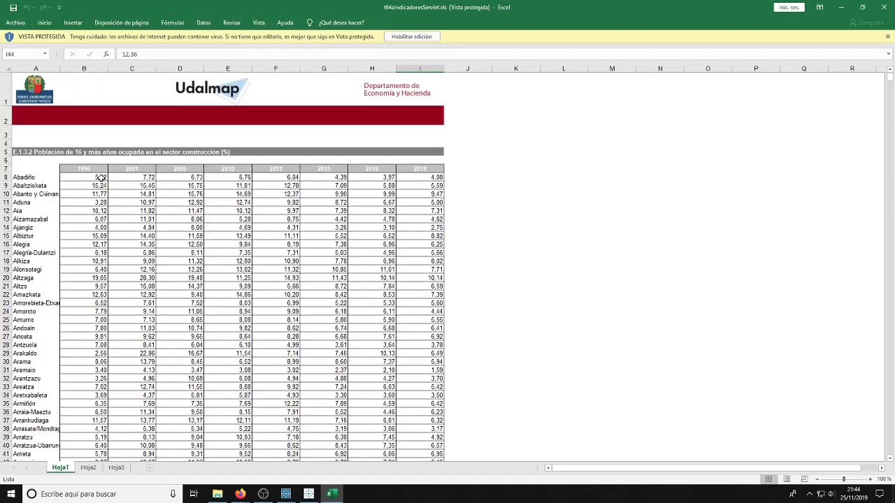
Enable editing in the workbook and copy the indicator code E.1.3.2 from the first table's heading in cell A5
click(20, 151)
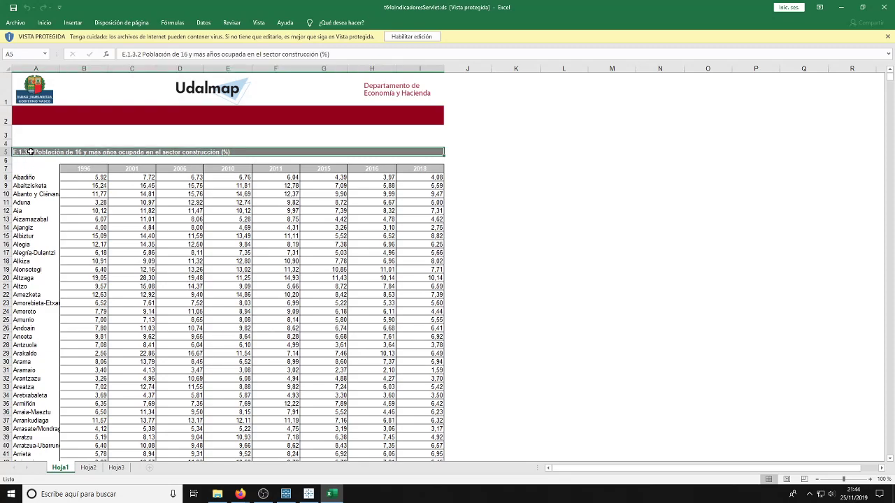
click(417, 37)
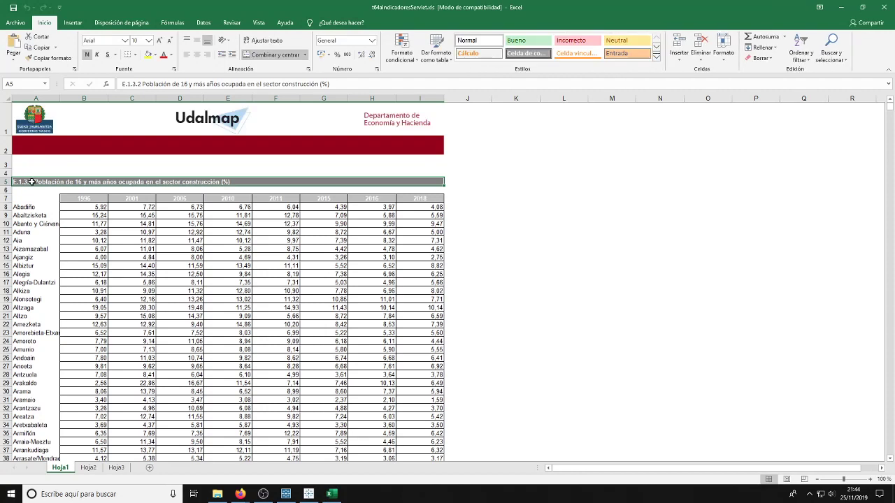
right_click(29, 182)
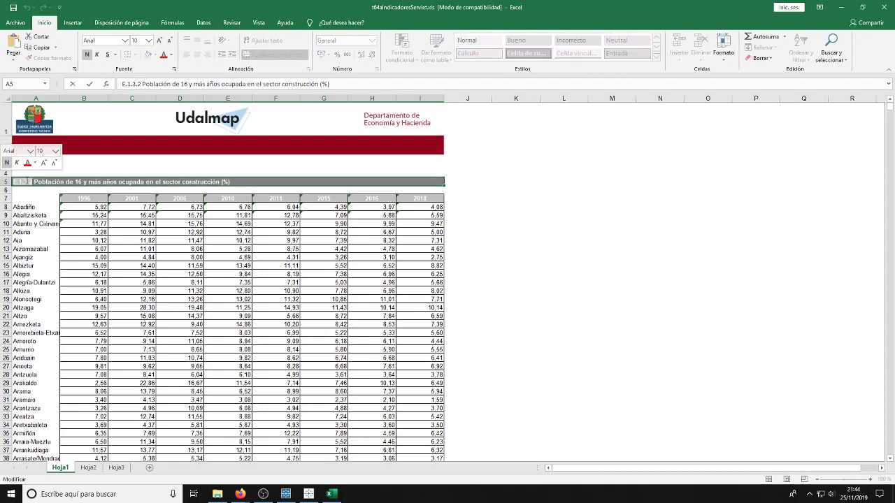
click(50, 198)
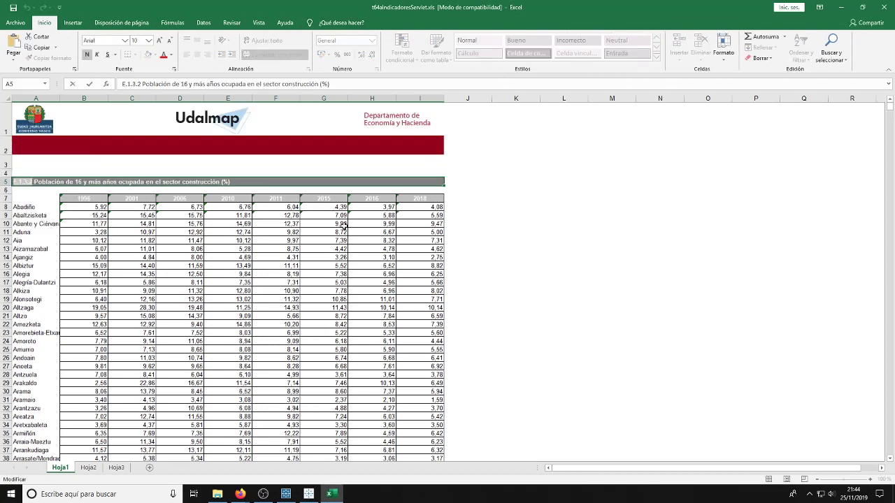
Switch to Tableau Prep Builder and rename the first pivot step's values field as E.1.3.2
click(286, 495)
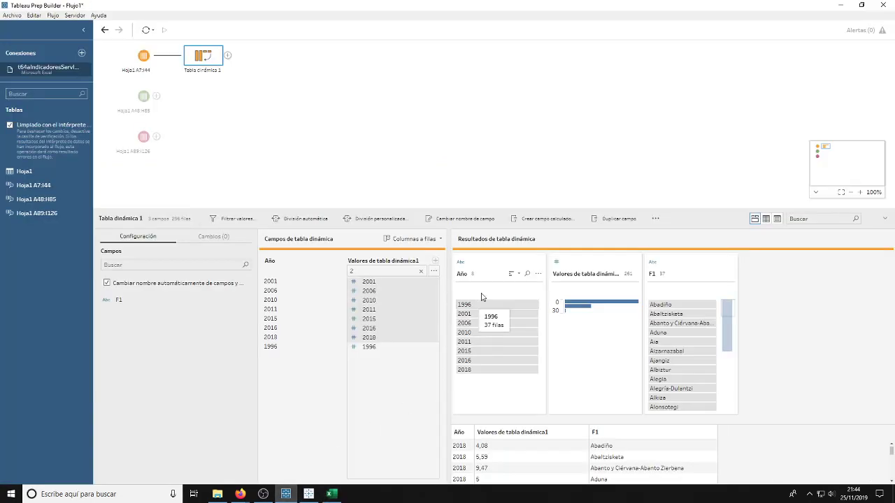
double_click(389, 262)
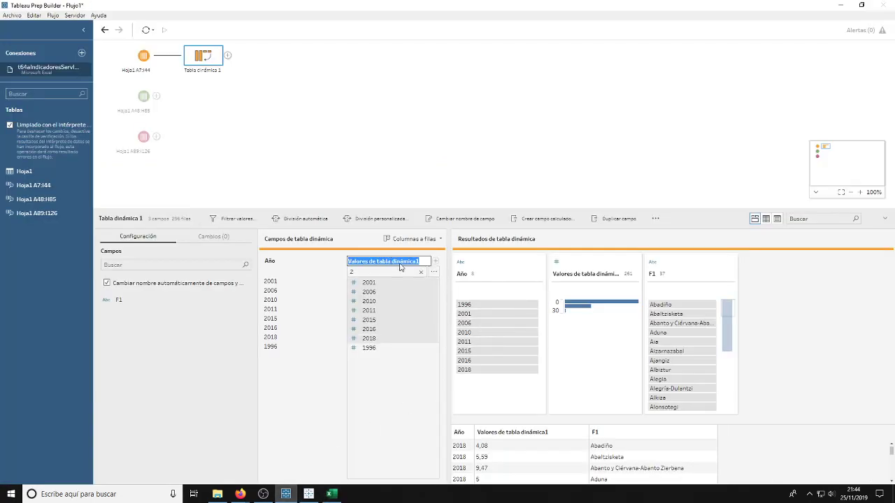
key(ctrl+v)
key(Return)
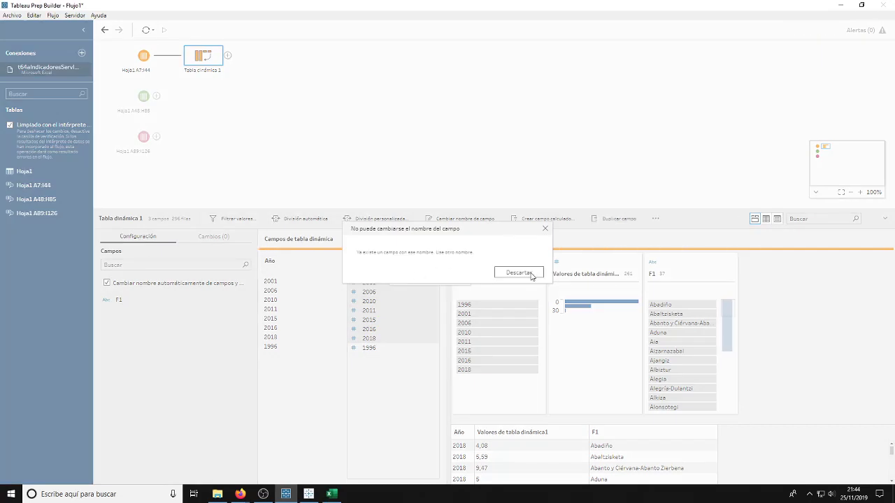
click(529, 272)
key(ctrl+a)
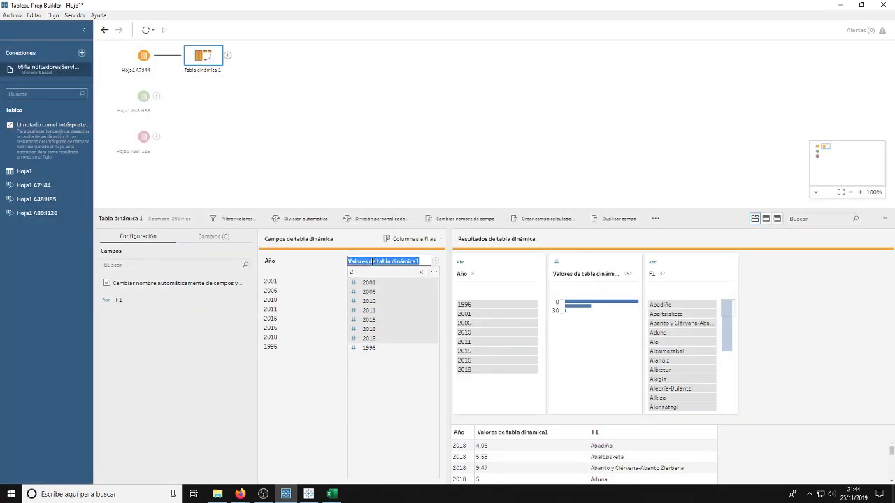
text(E.1.3.2)
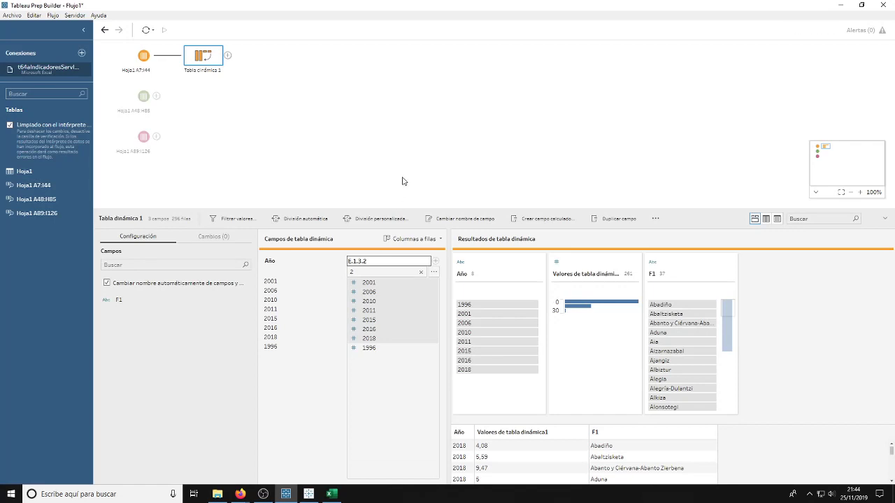
key(Return)
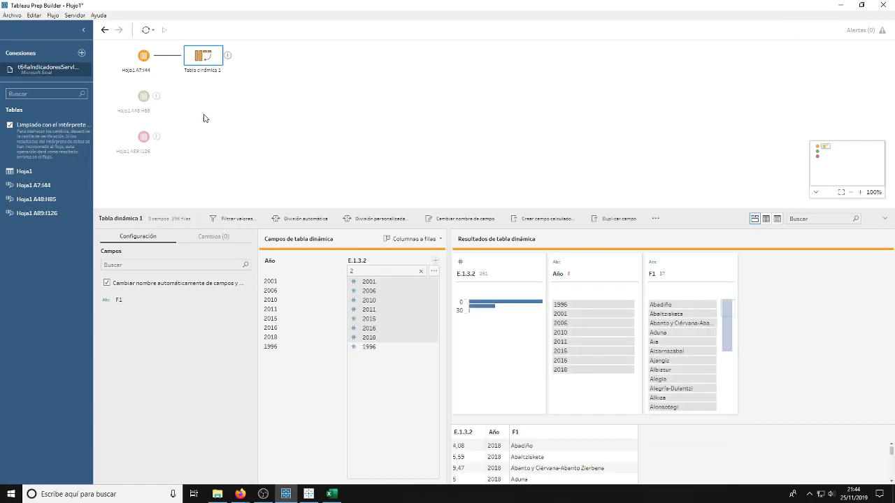
Add a pivot step (tabla dinámica) after the Hoja1 A48:H85 input
click(146, 100)
click(156, 98)
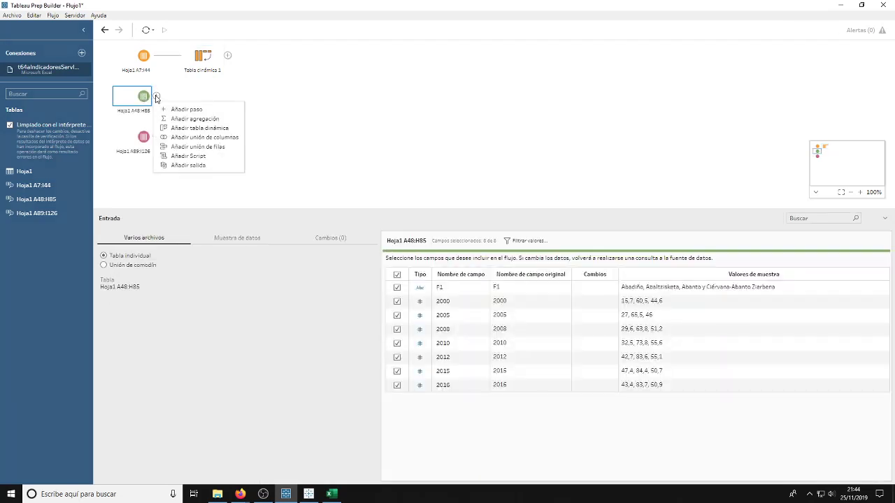
click(187, 129)
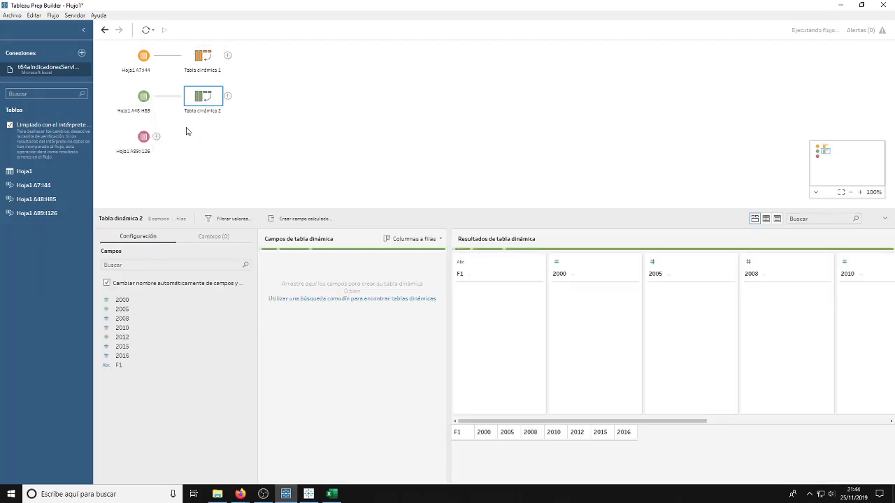
Pivot the year columns of the second table to rows using a wildcard search for fields starting with 2
click(355, 299)
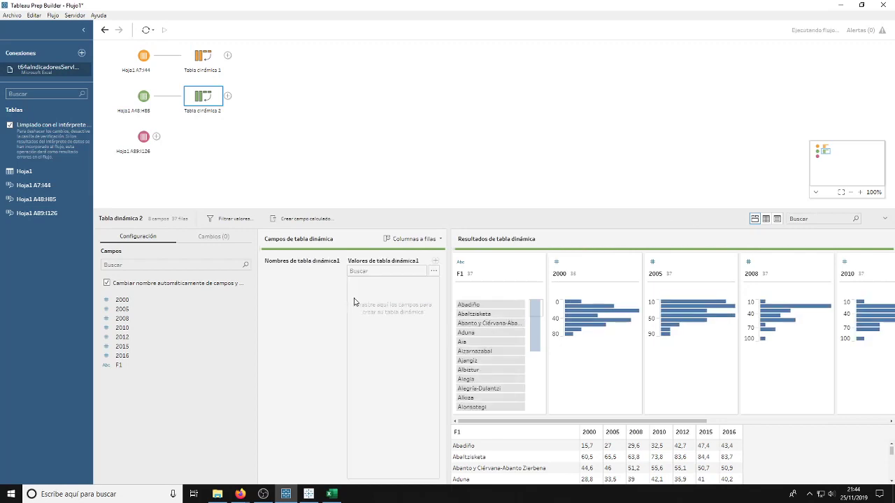
click(380, 271)
click(433, 270)
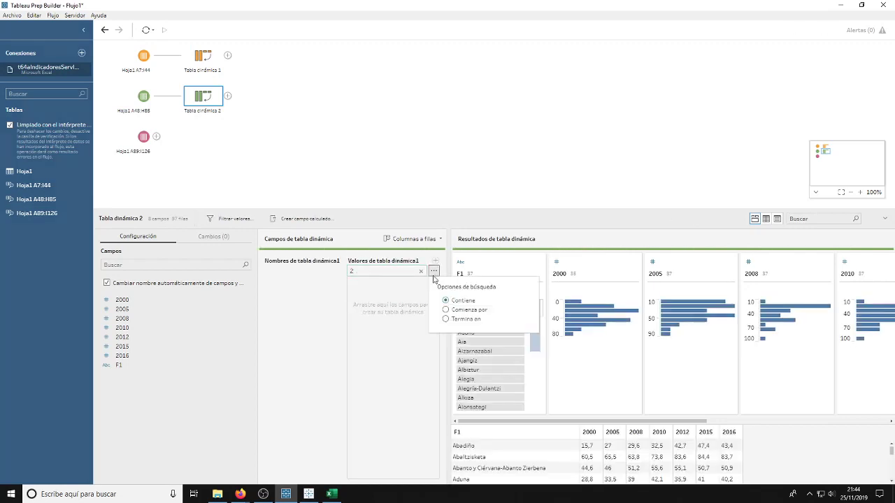
click(445, 310)
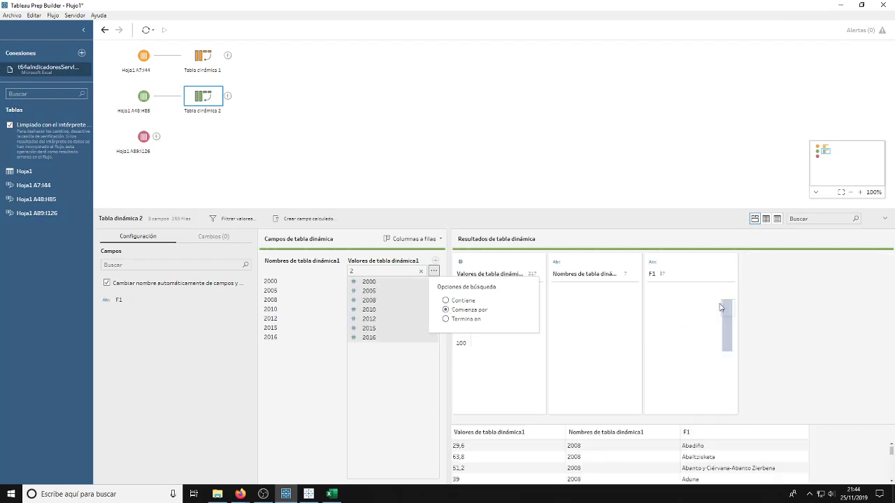
click(297, 350)
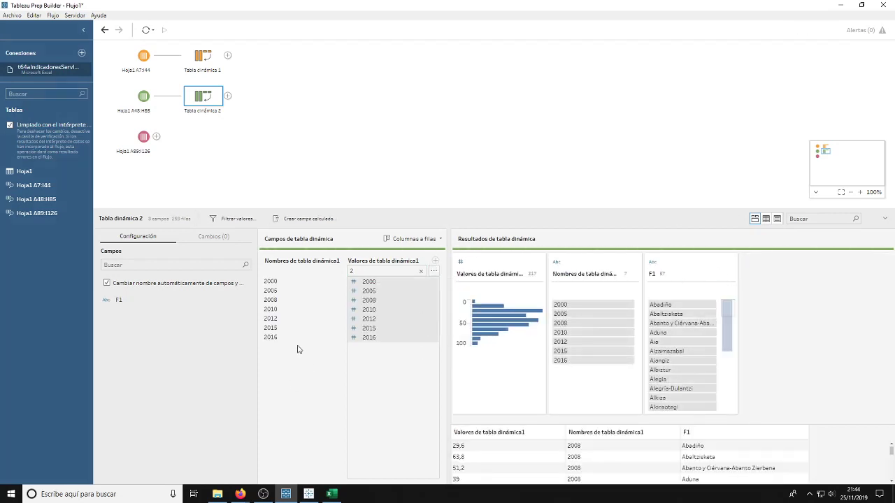
Rename the pivot names field of the second pivot step as Año
double_click(295, 262)
text(Año)
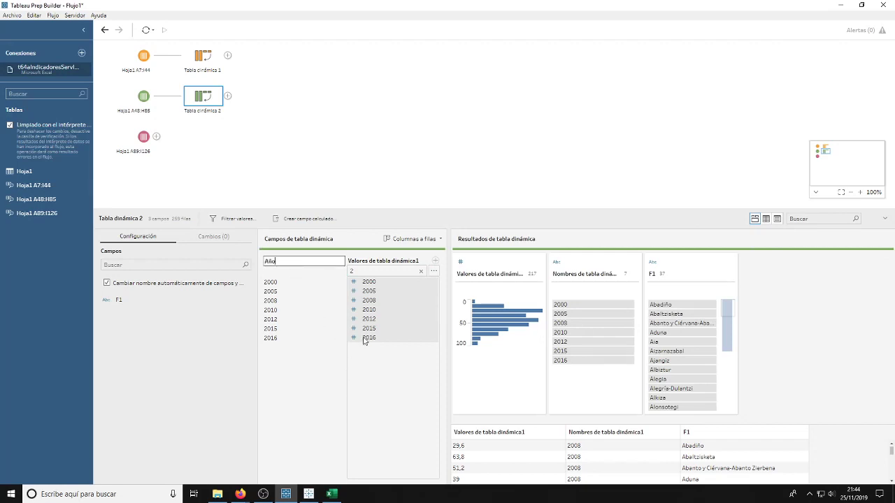
key(Return)
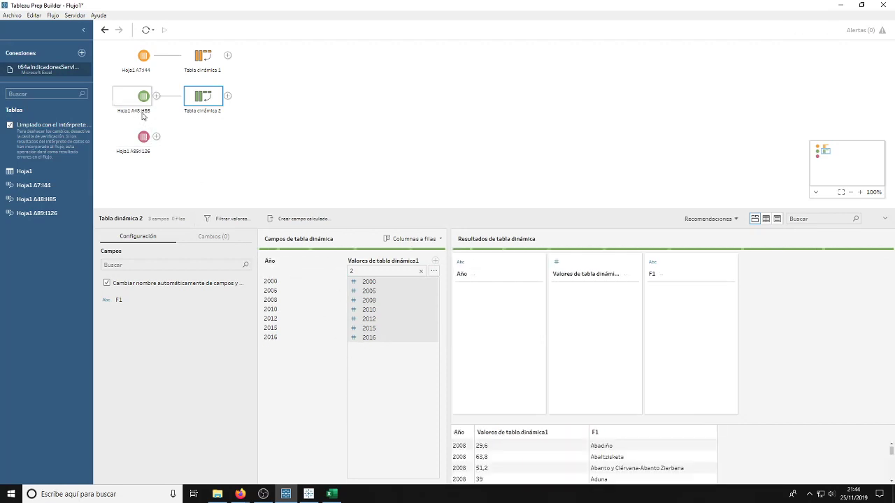
Switch to Excel and copy the indicator code E.1.4.1 from the second table's heading in cell A46
click(333, 495)
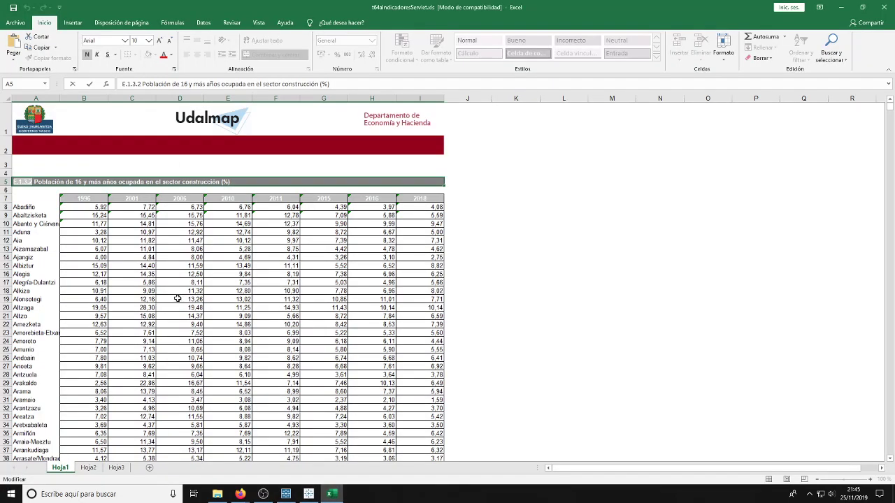
scroll(175, 297, down, 10)
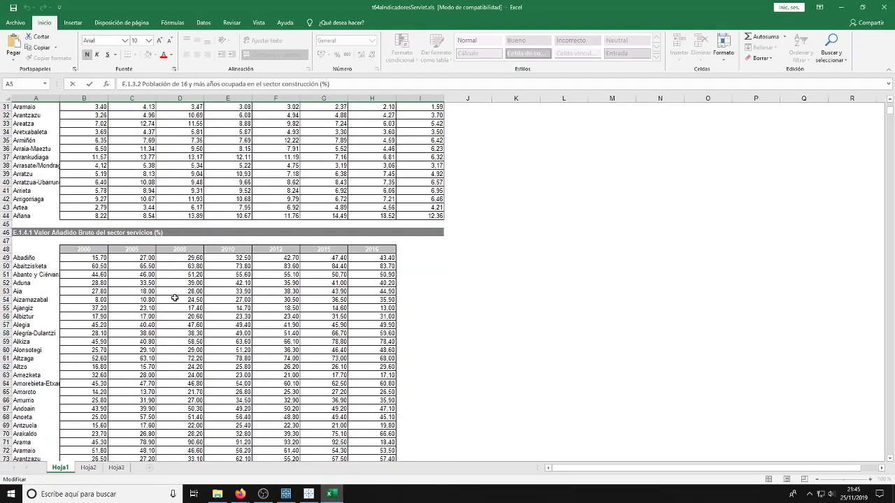
click(28, 232)
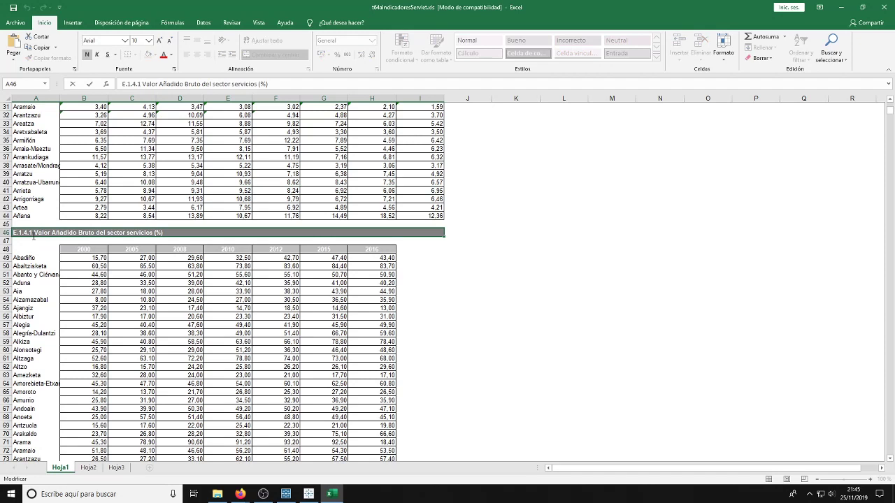
drag(33, 233, 5, 231)
key(ctrl+c)
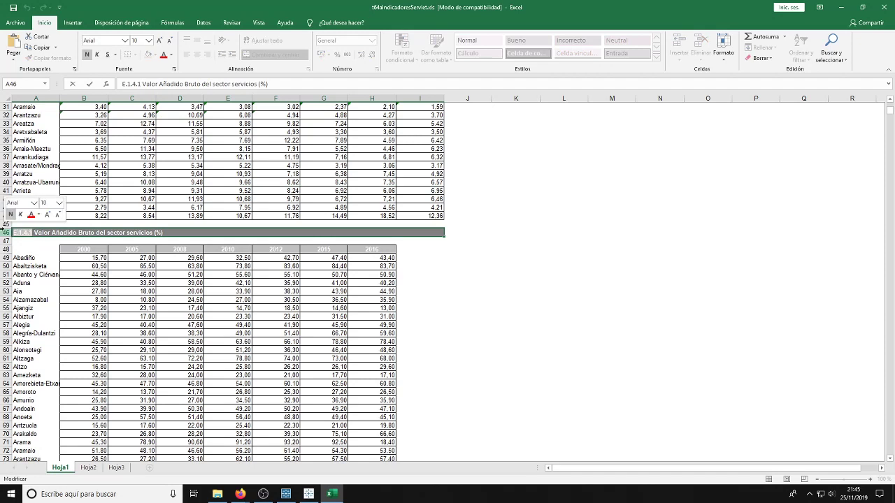
Return to Tableau Prep Builder and rename the second pivot step's values field as E.1.4.1
key(alt+Tab)
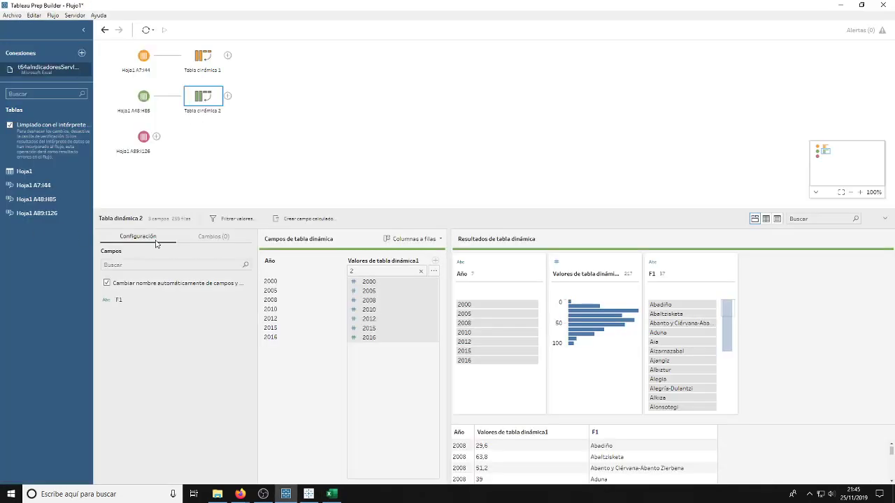
double_click(370, 262)
key(ctrl+v)
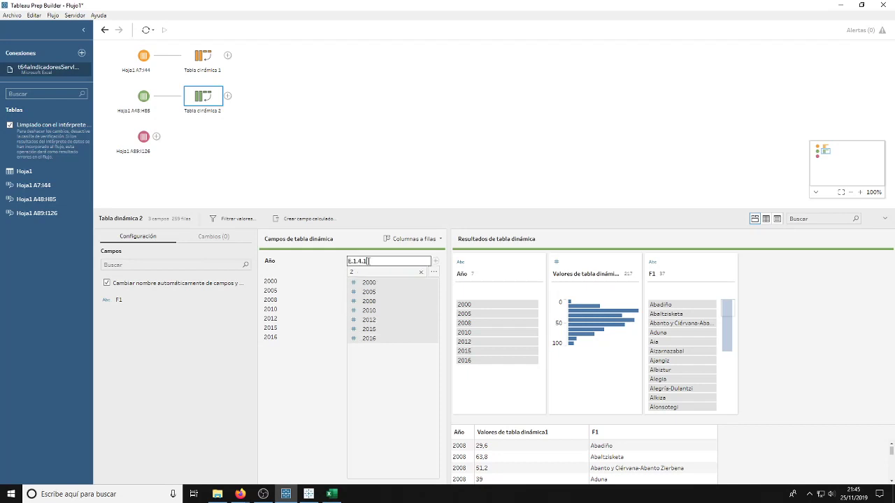
key(Return)
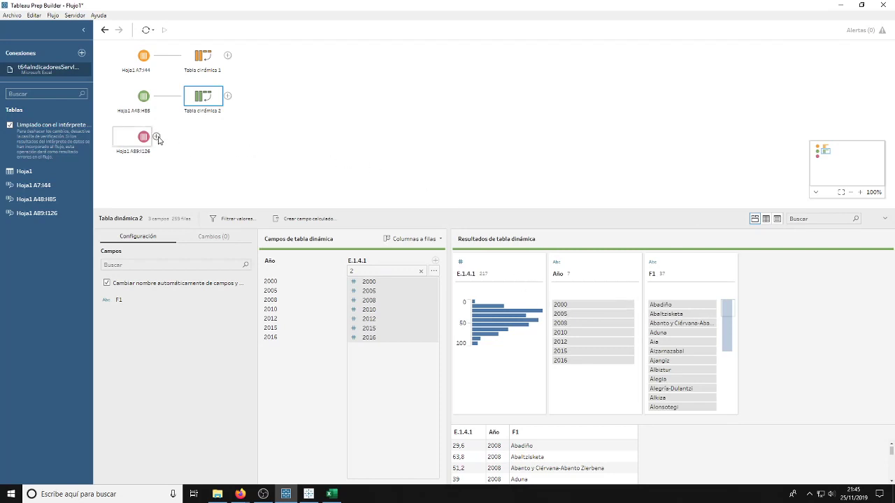
Add a pivot step (tabla dinámica) after the Hoja1 A89:I126 input
click(158, 138)
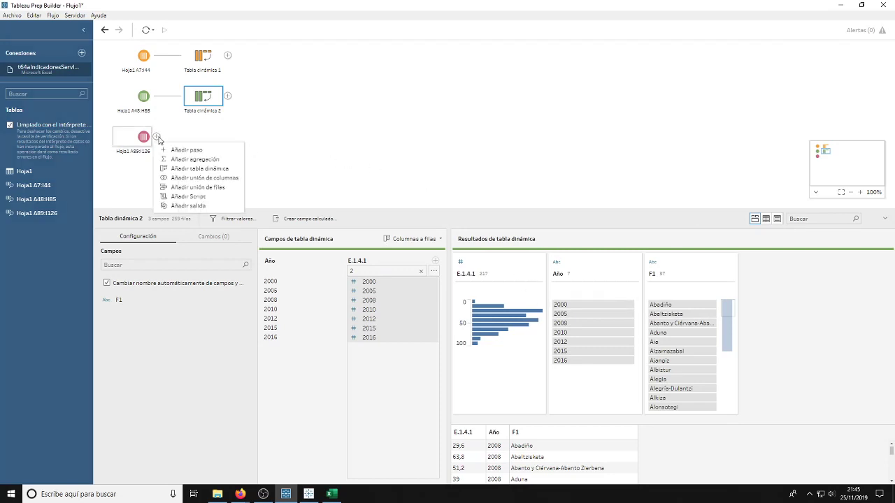
click(197, 172)
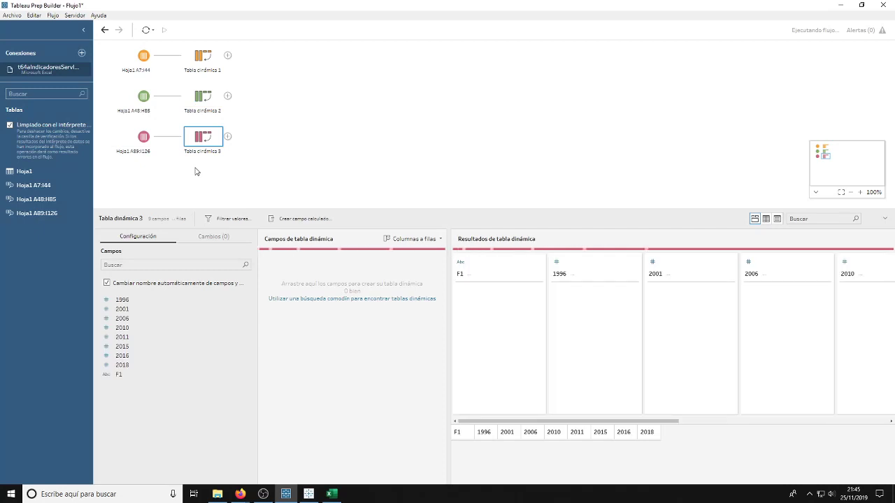
Pivot the year columns in Tabla dinámica 3 with a wildcard search for fields starting with 2, and add the 1996 field to the pivot values
click(365, 305)
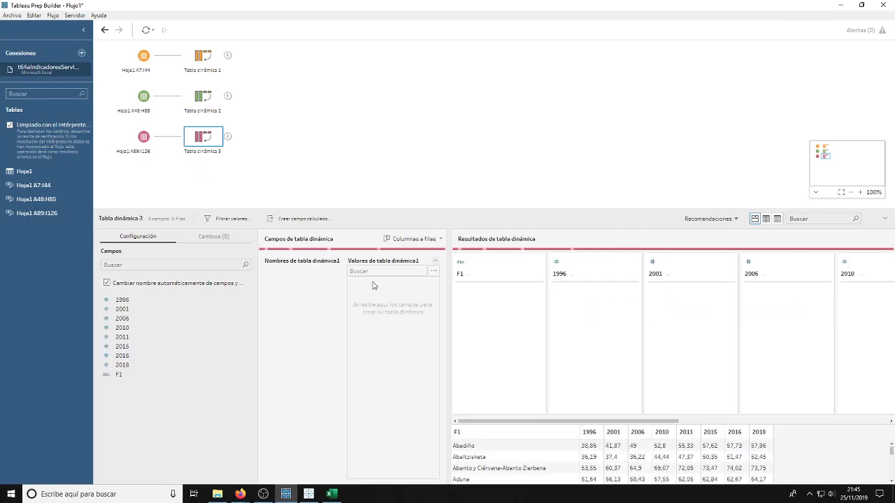
text(2)
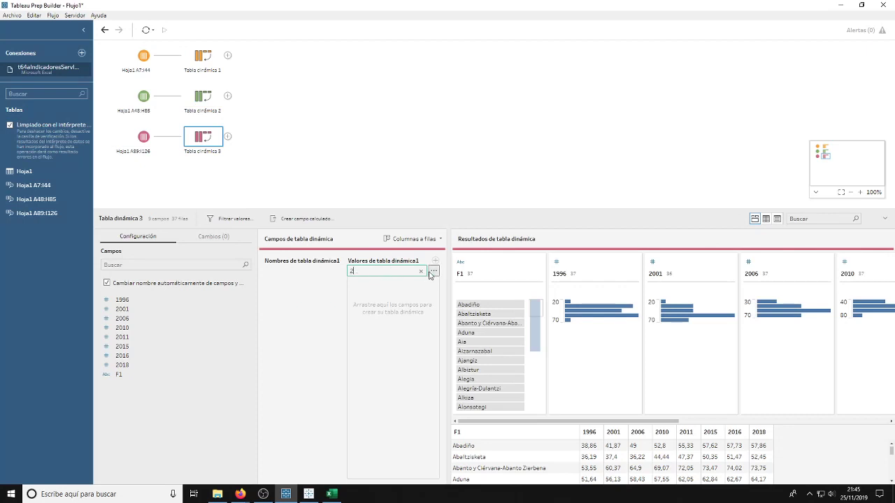
click(433, 270)
click(447, 310)
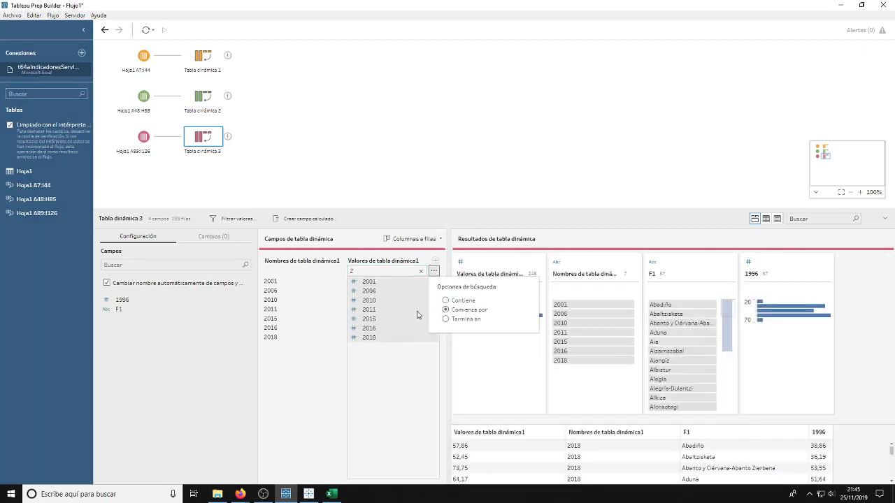
click(767, 267)
drag(781, 264, 375, 366)
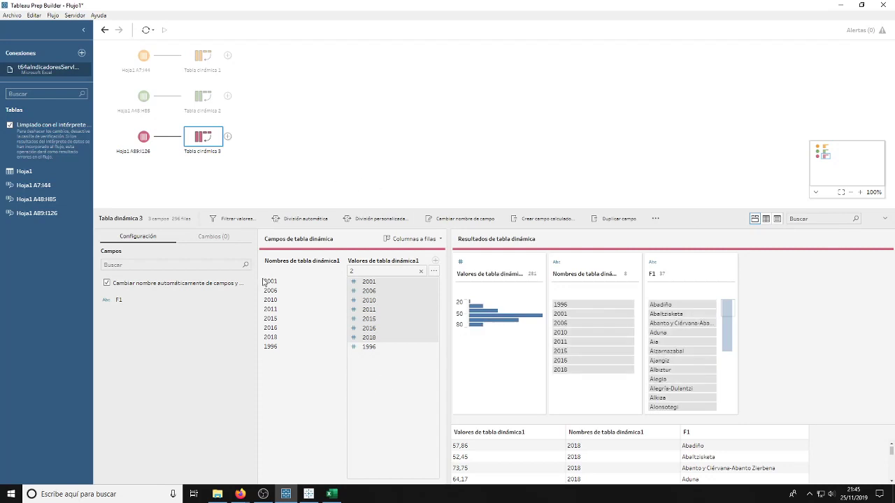
Rename the pivot names field of the third pivot step as Año
double_click(294, 261)
text(Año)
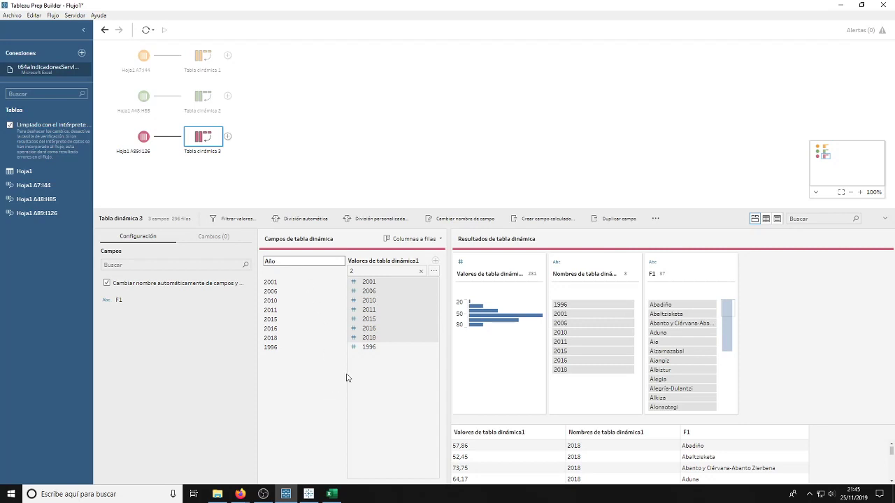
key(Return)
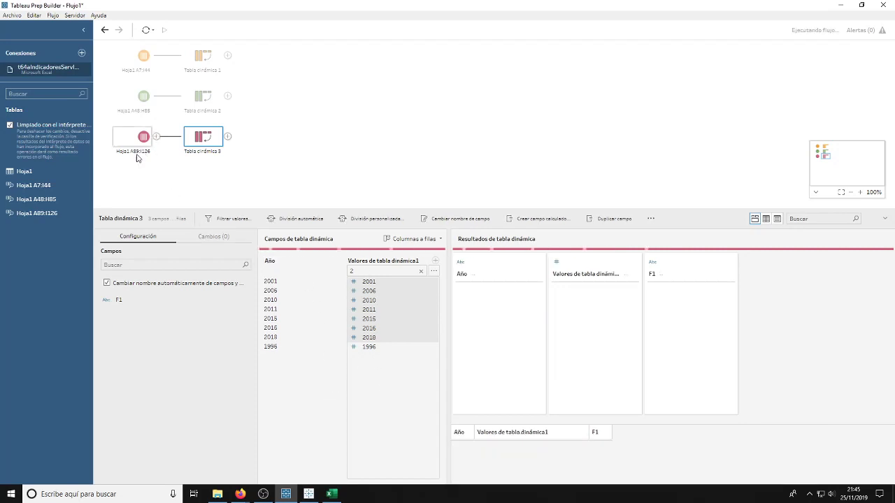
Switch to Excel and copy the indicator code E.1.4.2 from the third table's heading in cell A87
key(alt+Tab)
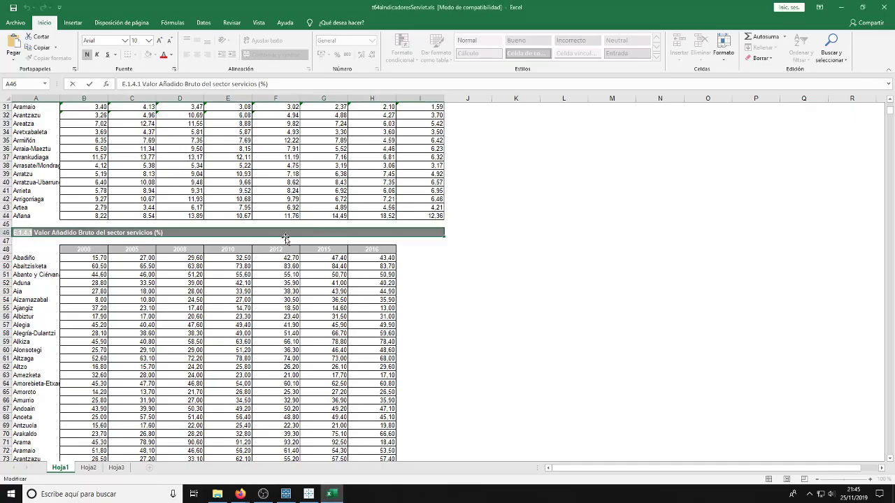
scroll(208, 256, down, 5)
scroll(208, 258, down, 10)
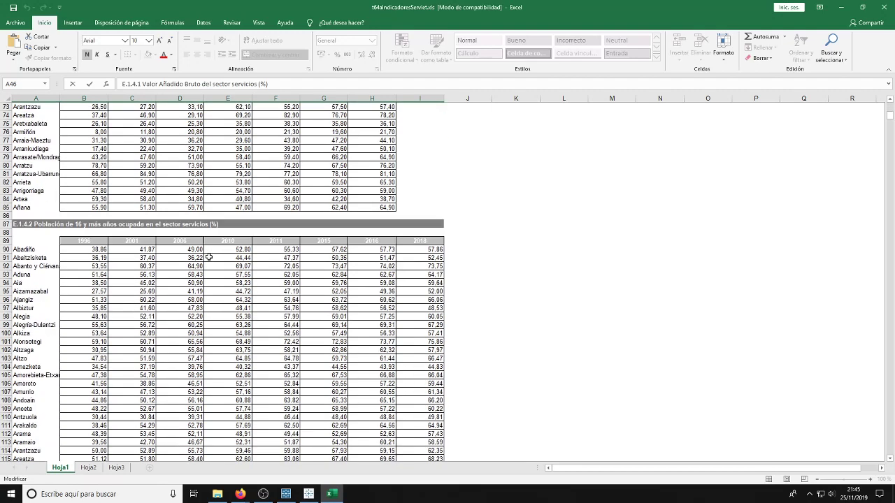
click(66, 265)
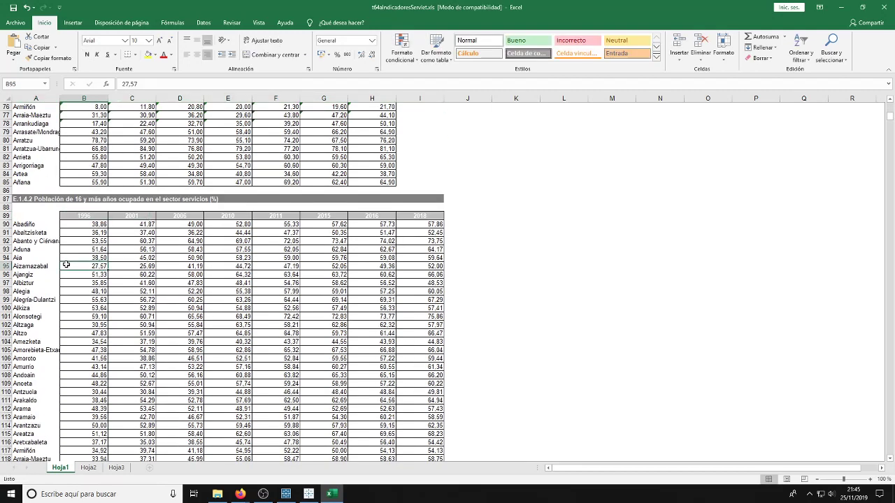
double_click(26, 199)
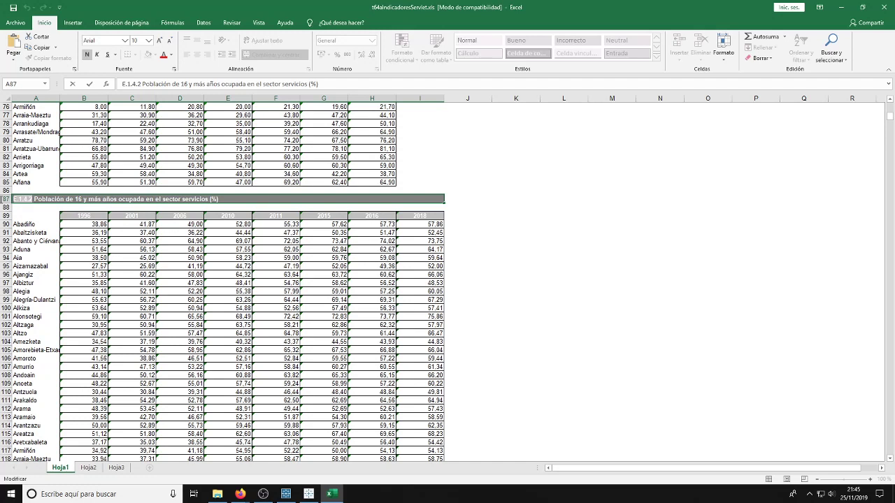
Return to Tableau Prep Builder and rename the third pivot step's values field as E.1.4.2
key(alt+Tab)
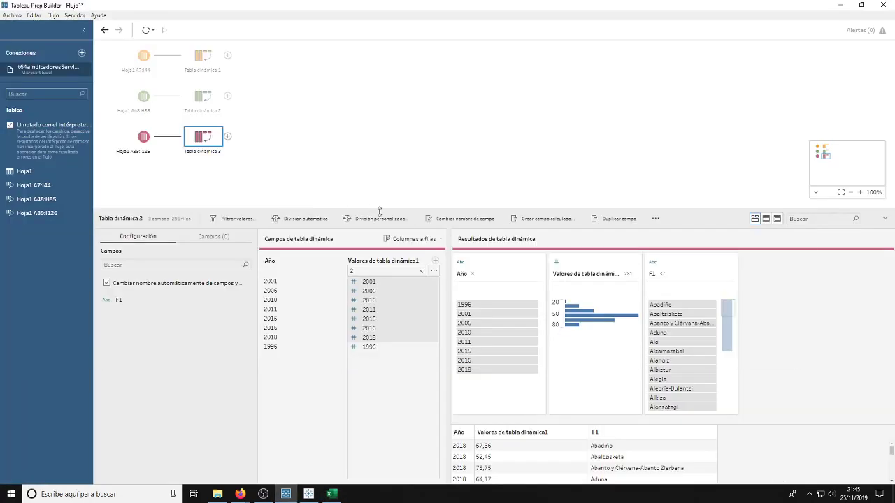
double_click(386, 261)
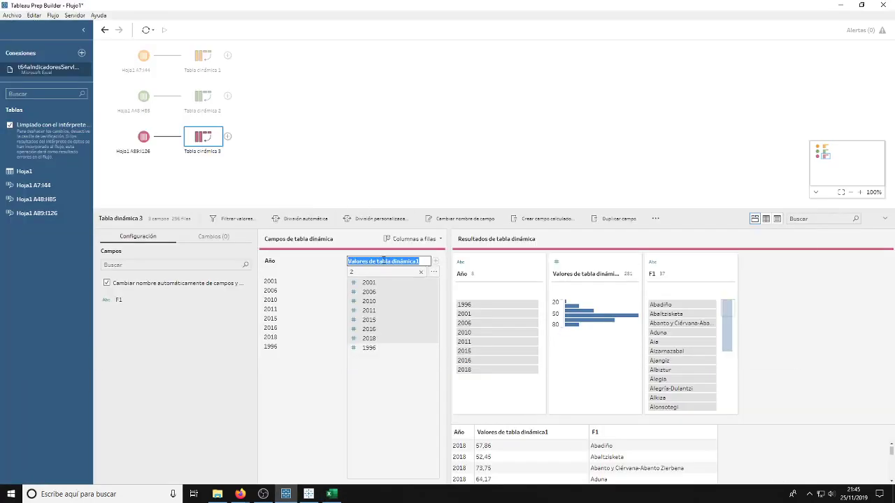
text(E.1.4.2)
key(Return)
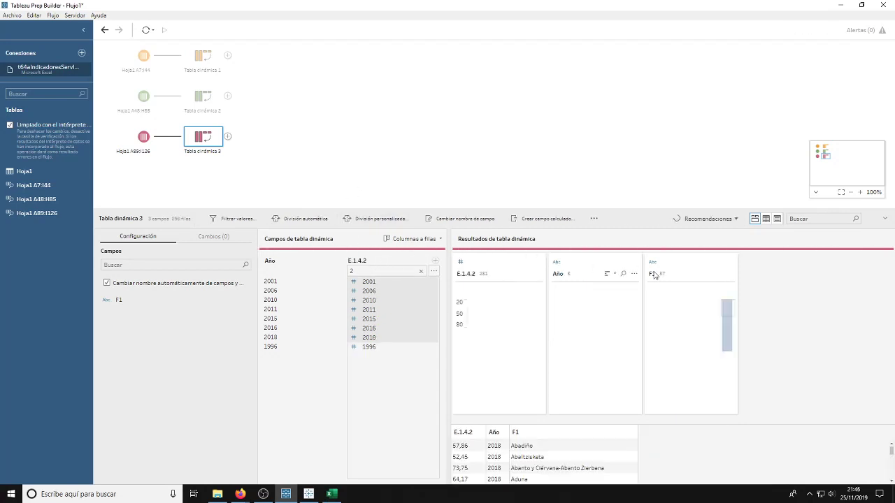
click(484, 169)
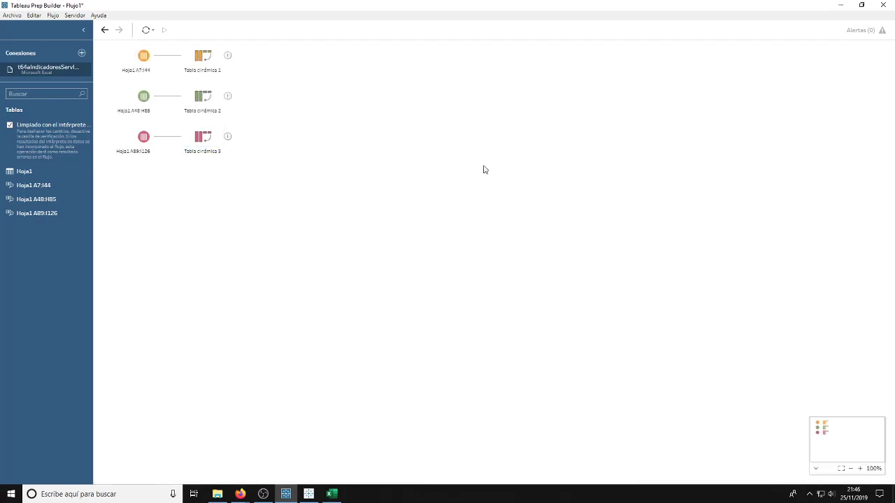
Join Tabla dinámica 2 with Tabla dinámica 1 and add a second join clause matching Año = Año
click(202, 100)
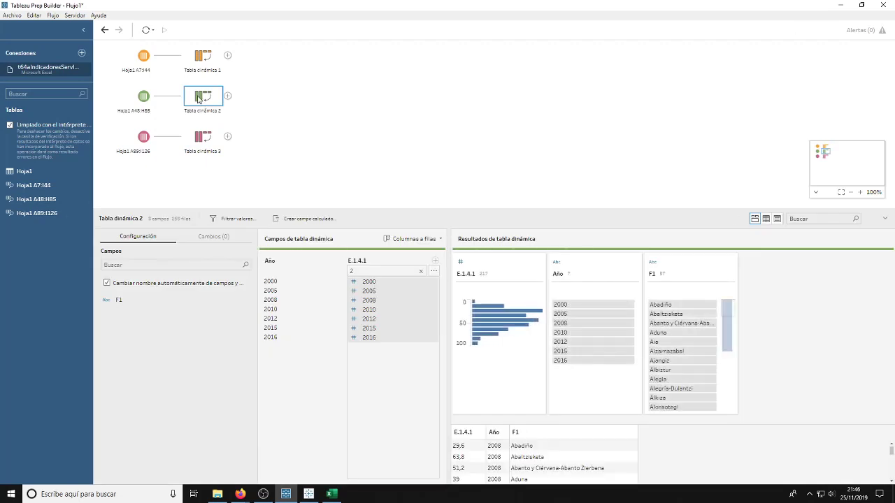
drag(202, 100, 235, 61)
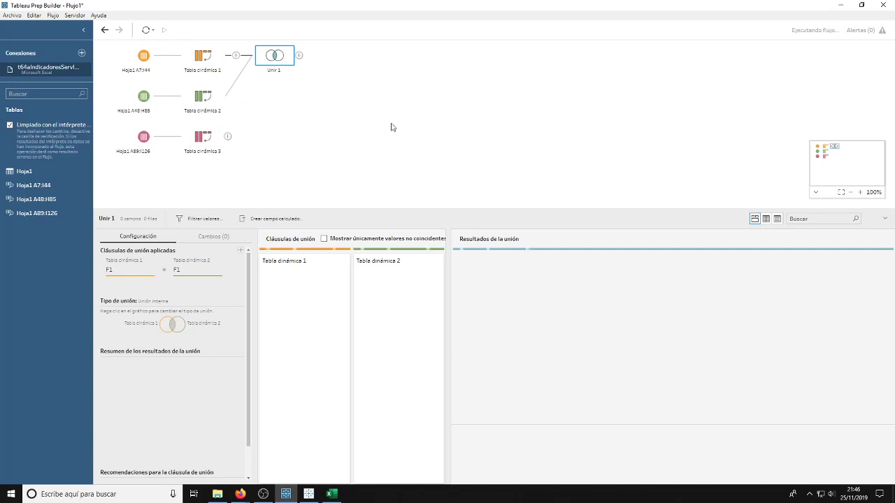
click(241, 251)
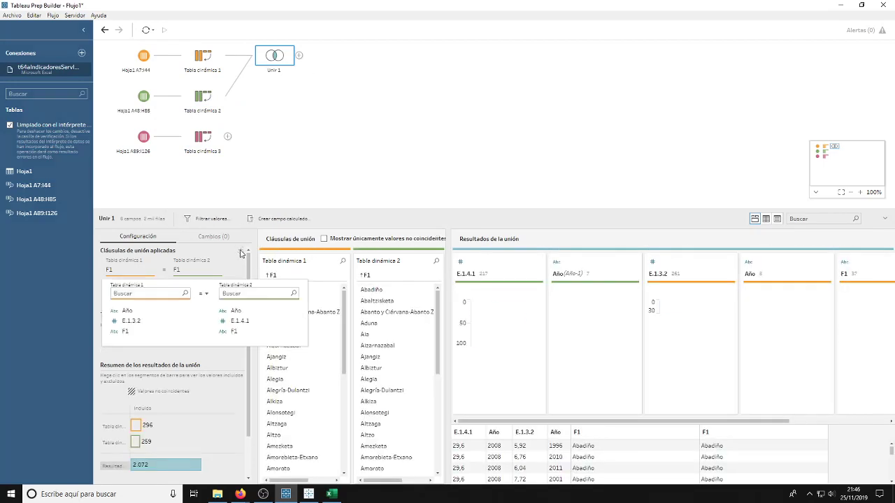
click(127, 310)
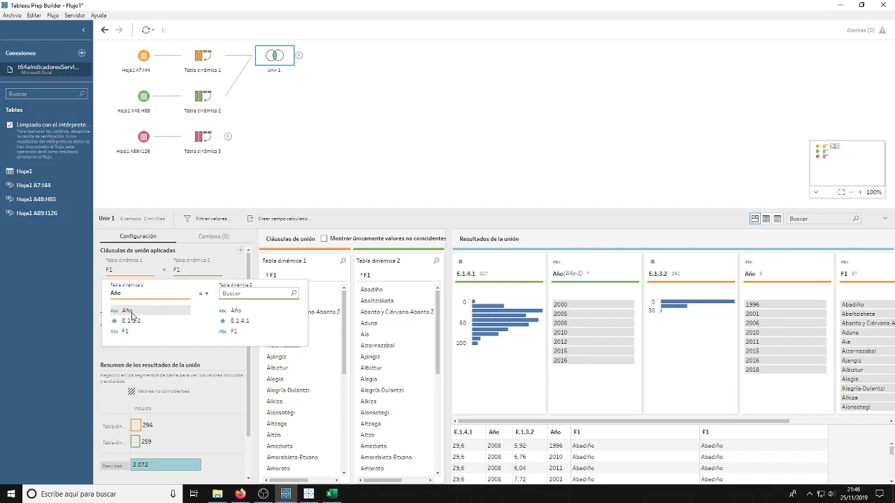
click(237, 312)
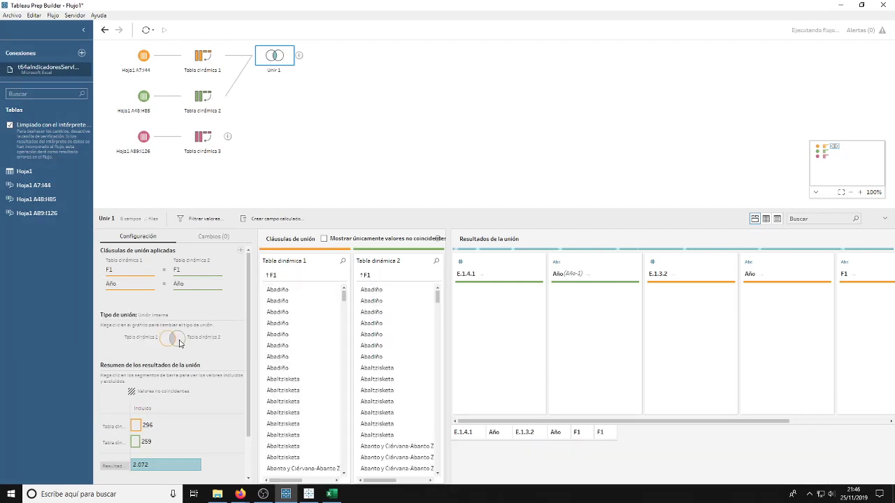
Change the join of the first two pivot steps to a full outer join (unión externa completa)
click(181, 341)
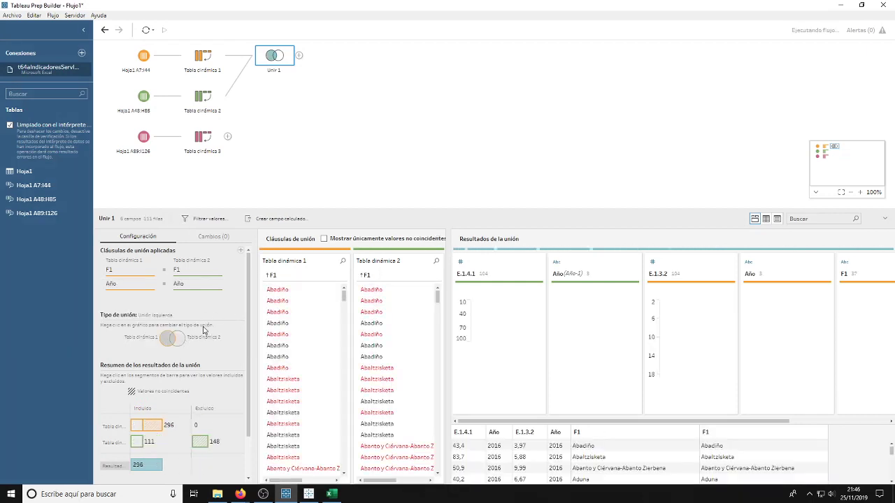
click(203, 337)
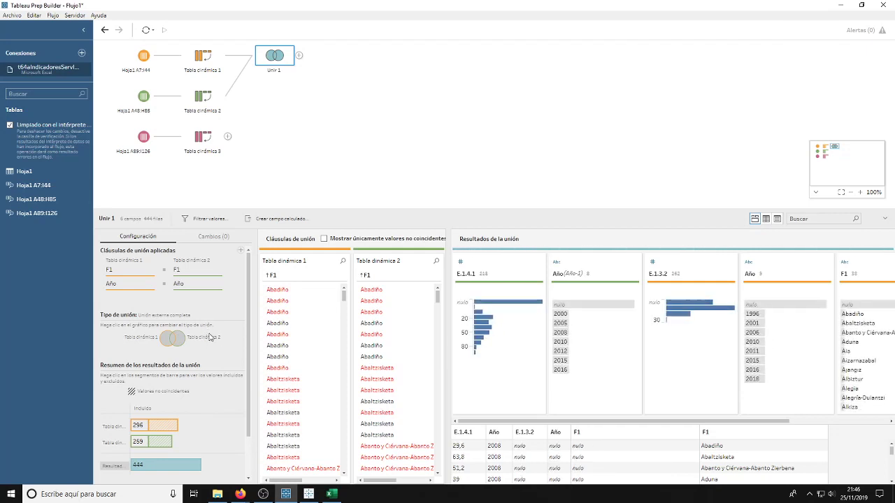
scroll(208, 337, down, 1)
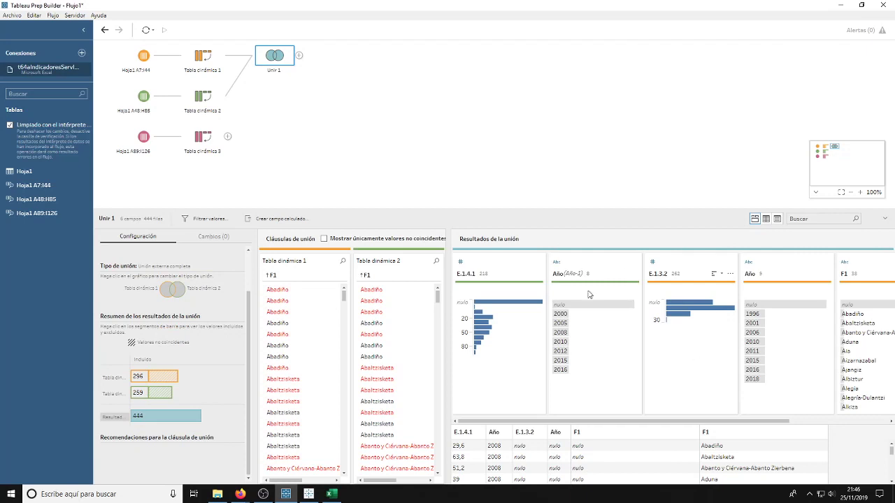
Add a cleaning step after Unir 1 and merge the fields F1 and F1-1 in it
click(299, 55)
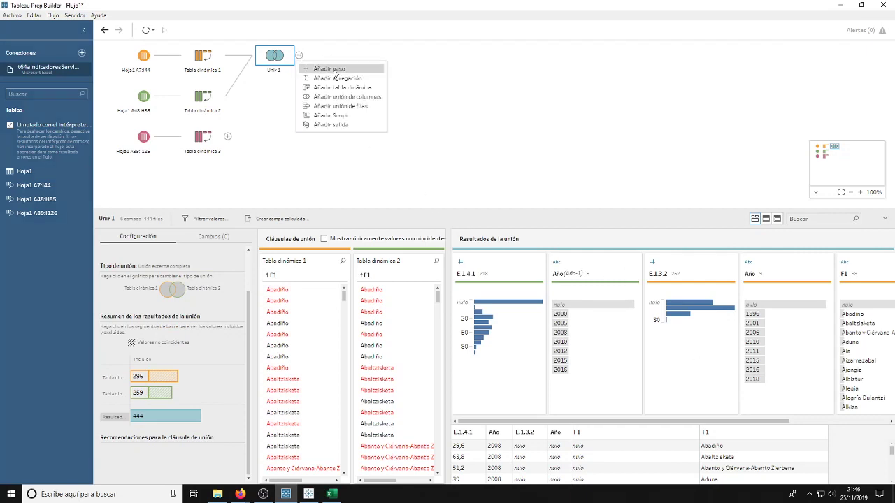
click(329, 68)
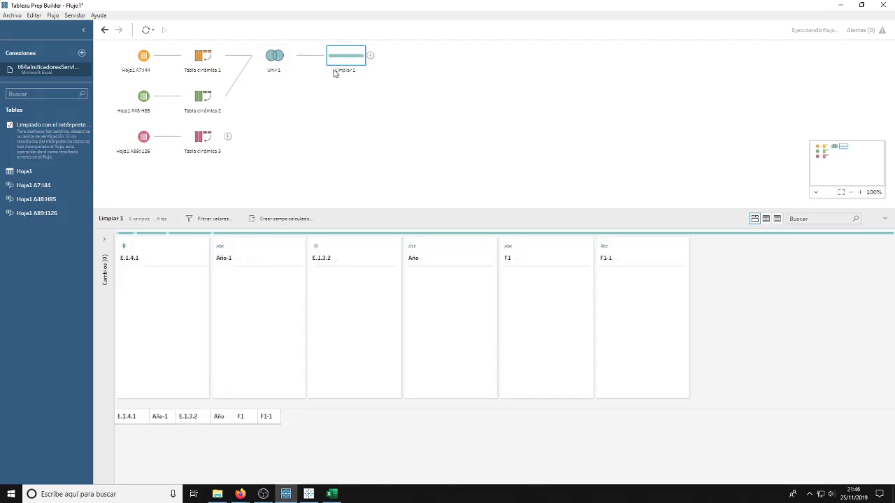
click(544, 248)
ctrl+click(643, 248)
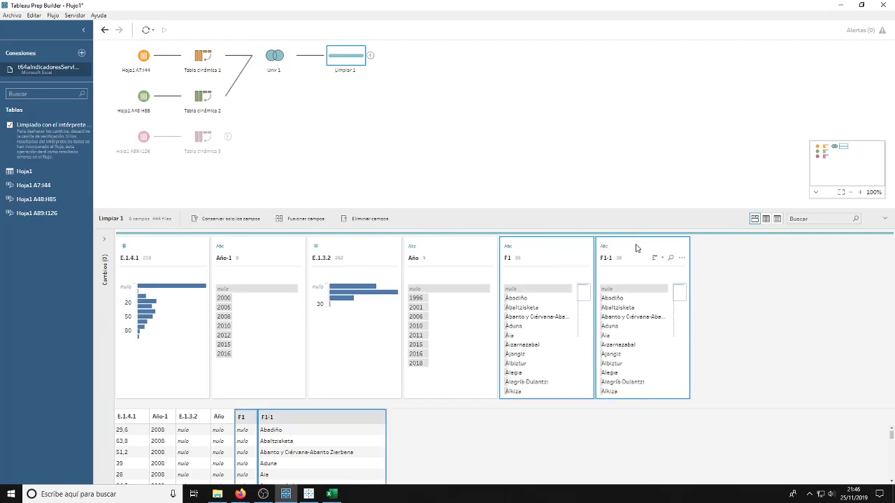
click(302, 219)
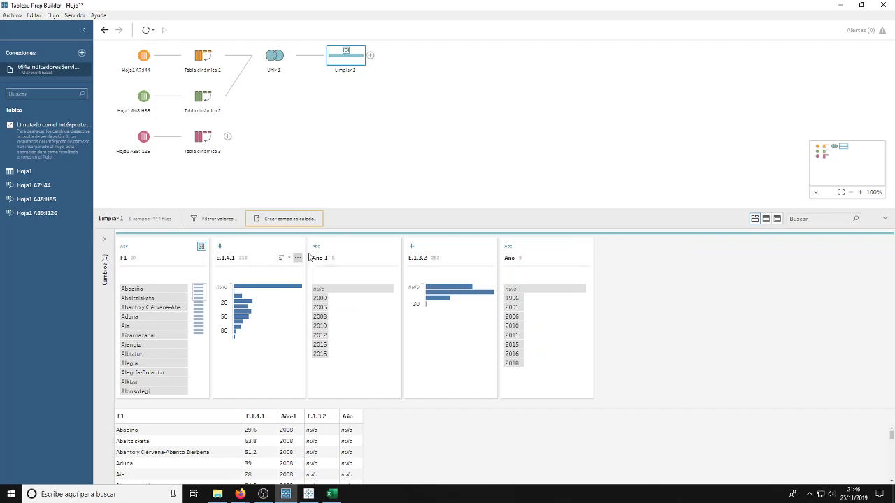
Merge the fields Año-1 and Año in the Limpiar 1 cleaning step
click(358, 248)
ctrl+click(533, 249)
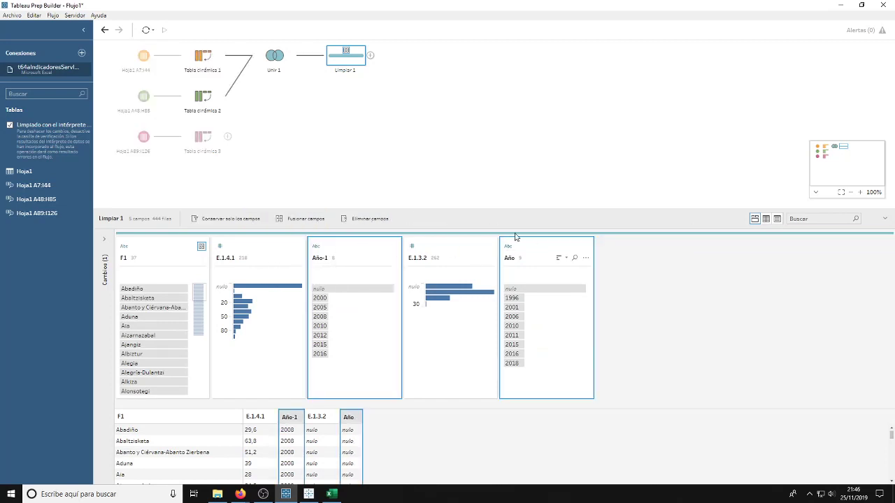
click(288, 220)
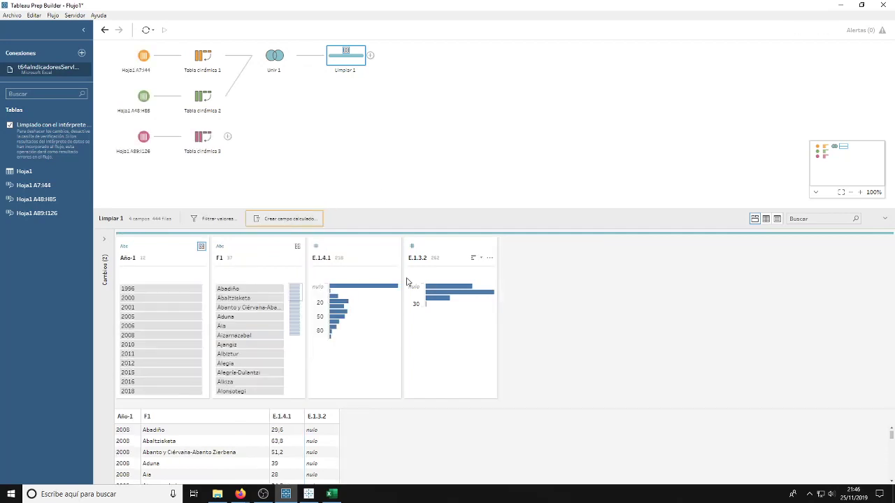
click(366, 157)
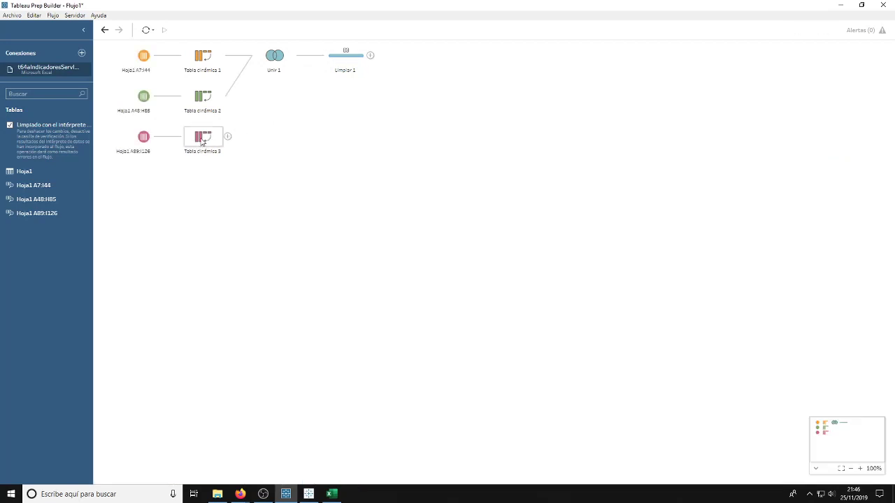
Join Tabla dinámica 3 with Limpiar 1 as a full outer join, adding the join clause Año-1 = Año
drag(202, 142, 375, 61)
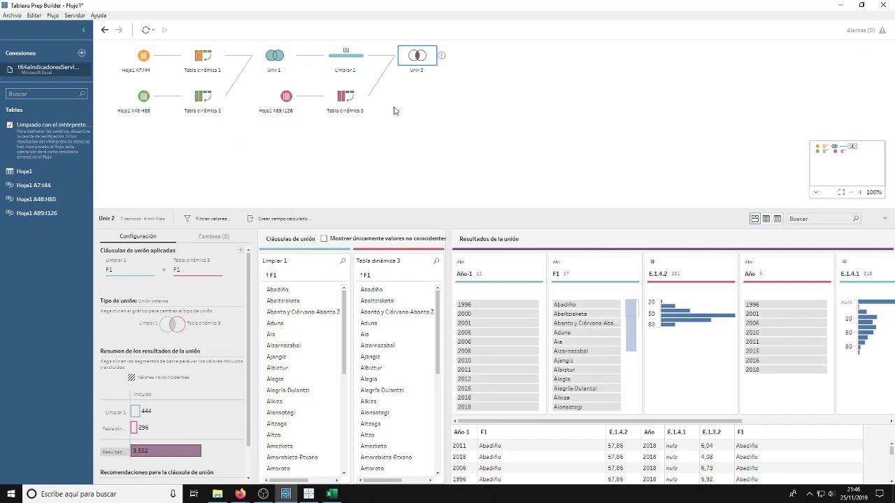
click(240, 251)
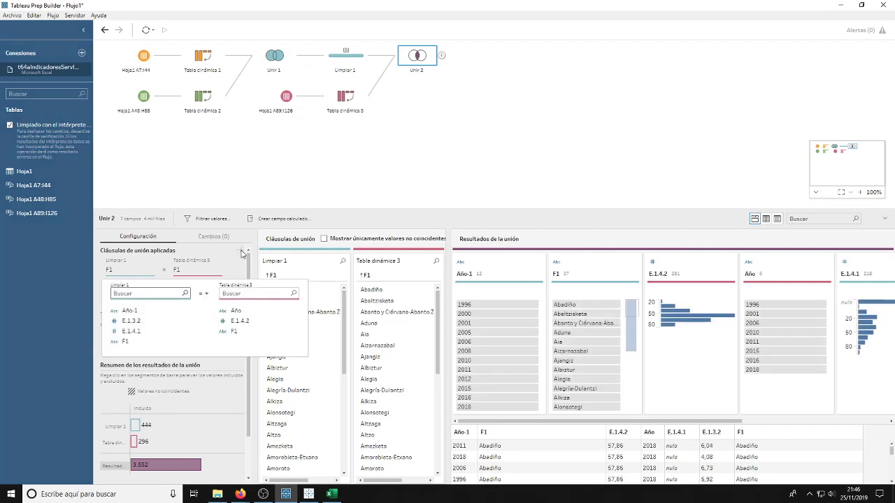
click(147, 311)
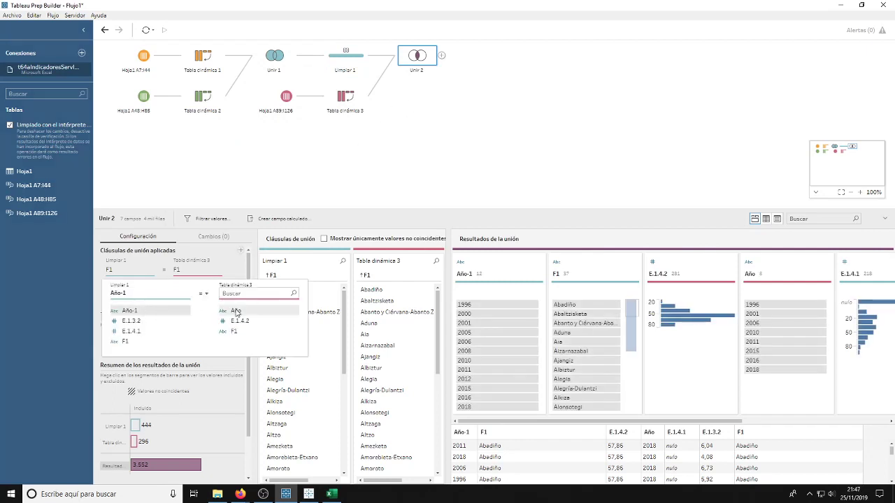
click(293, 310)
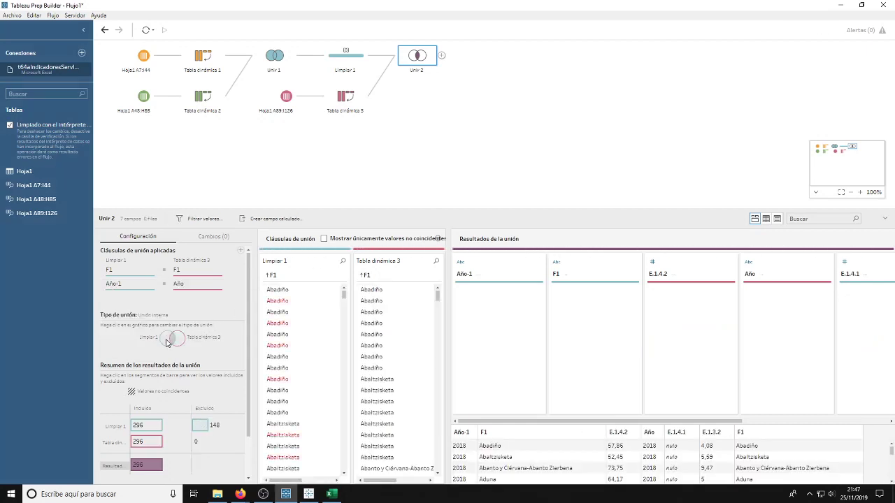
click(181, 342)
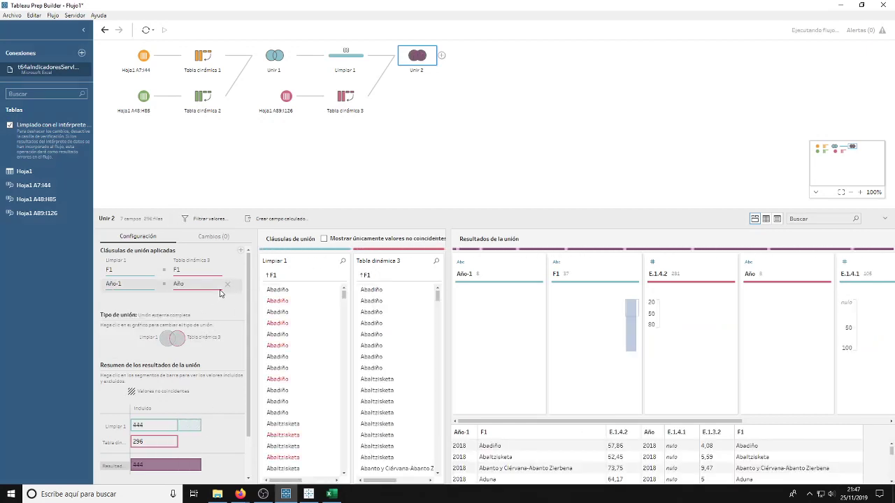
scroll(191, 353, down, 3)
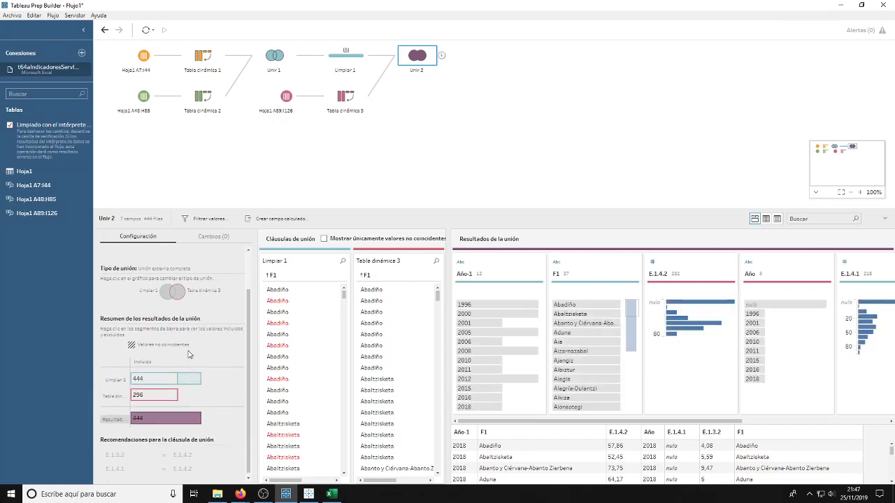
scroll(191, 346, up, 3)
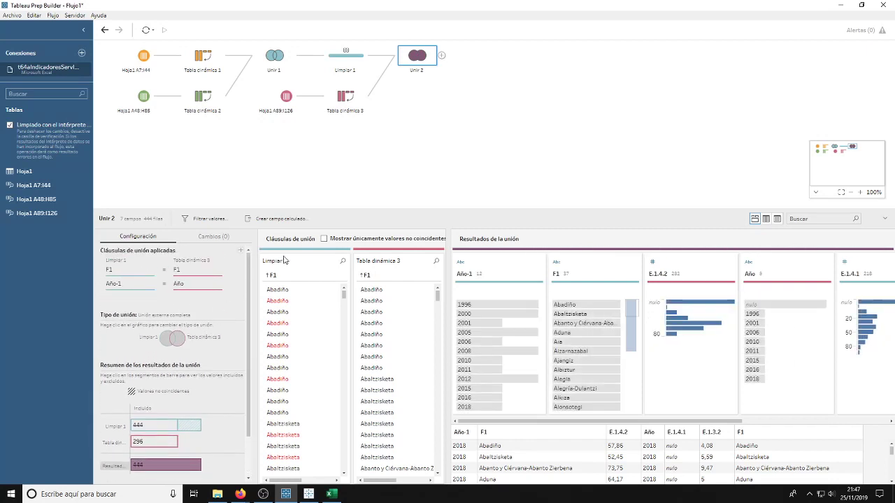
click(282, 221)
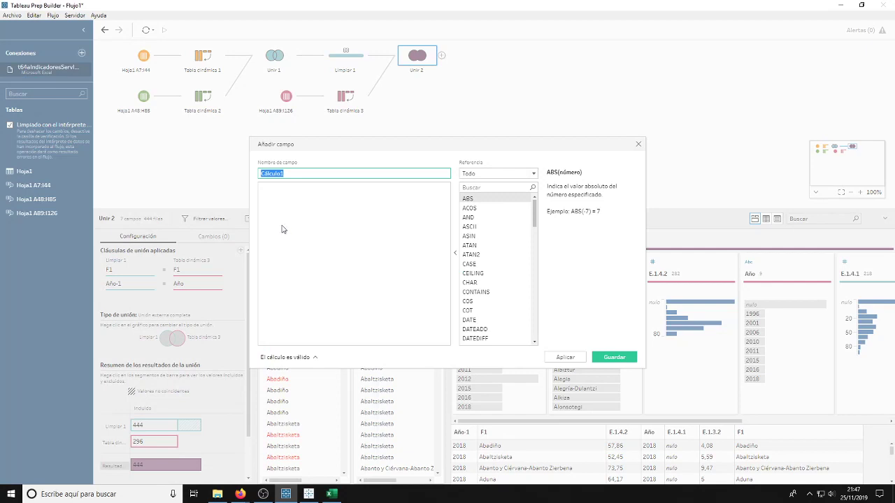
click(639, 144)
Add a cleaning step after Unir 2 and merge the fields Año-1 and Año in it
click(447, 114)
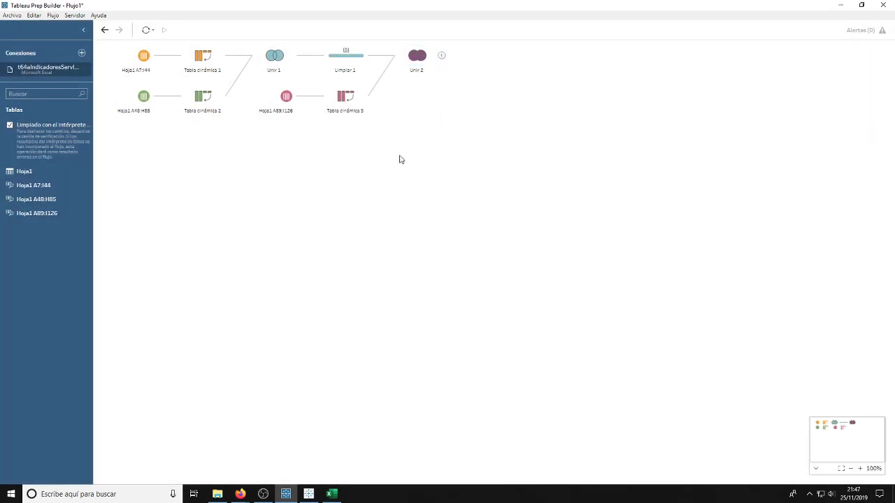
click(443, 59)
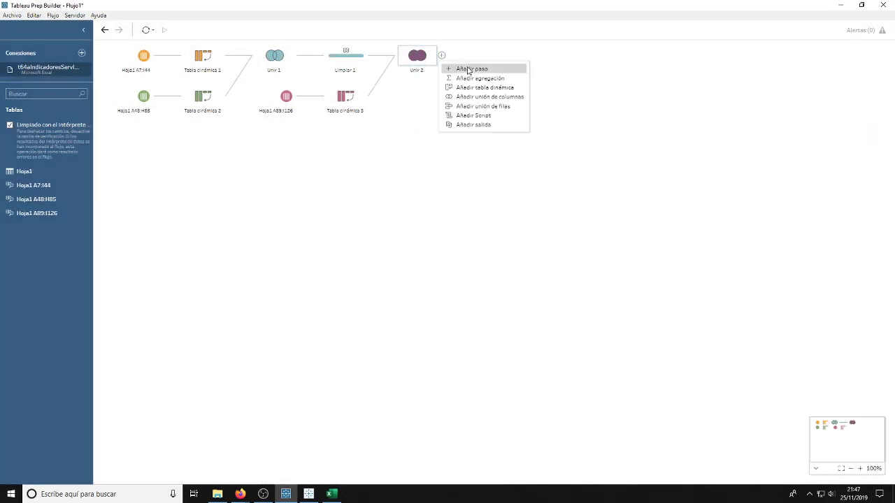
click(465, 69)
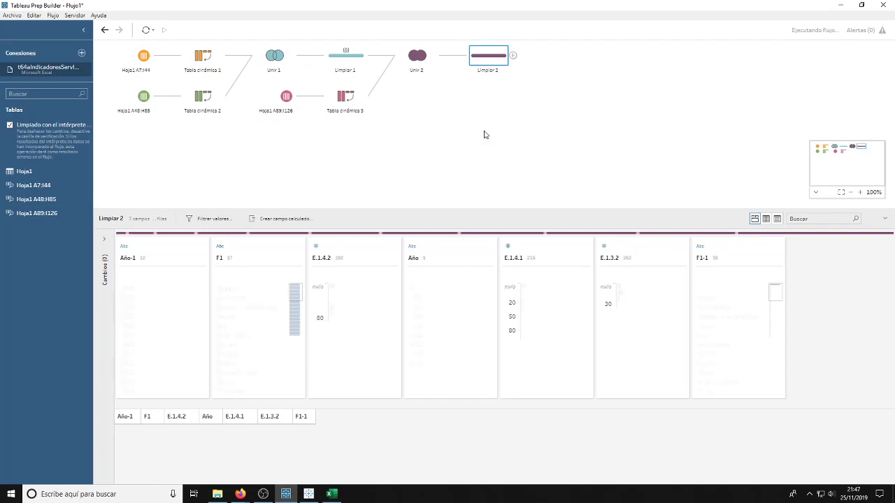
click(153, 252)
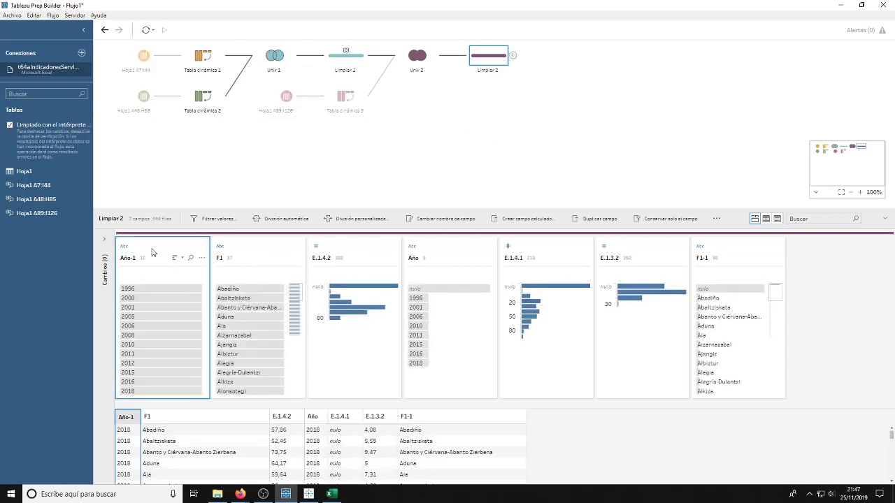
click(433, 253)
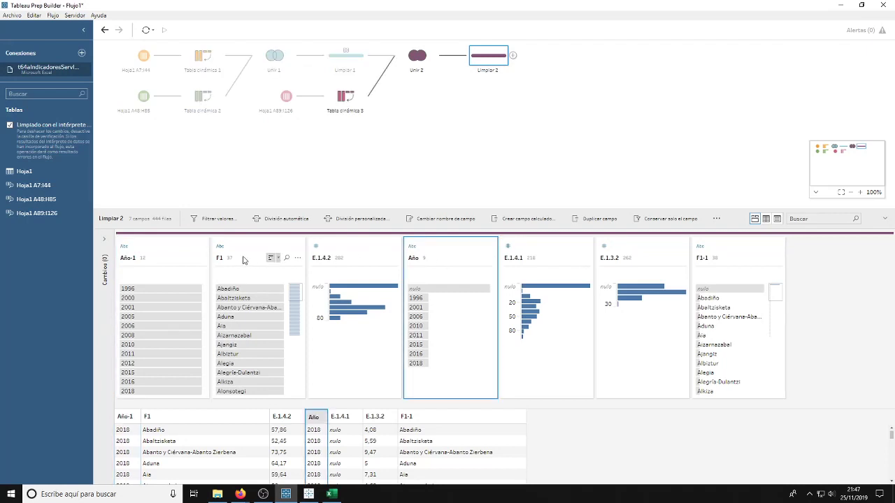
ctrl+click(160, 256)
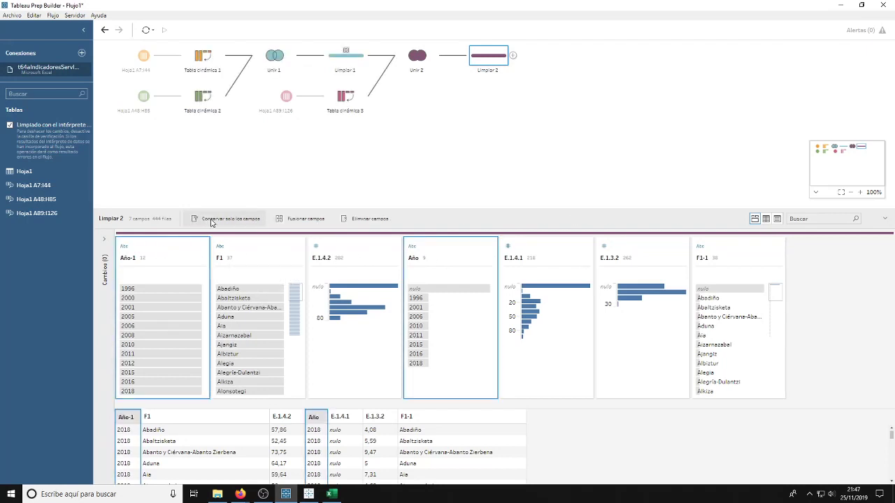
click(300, 219)
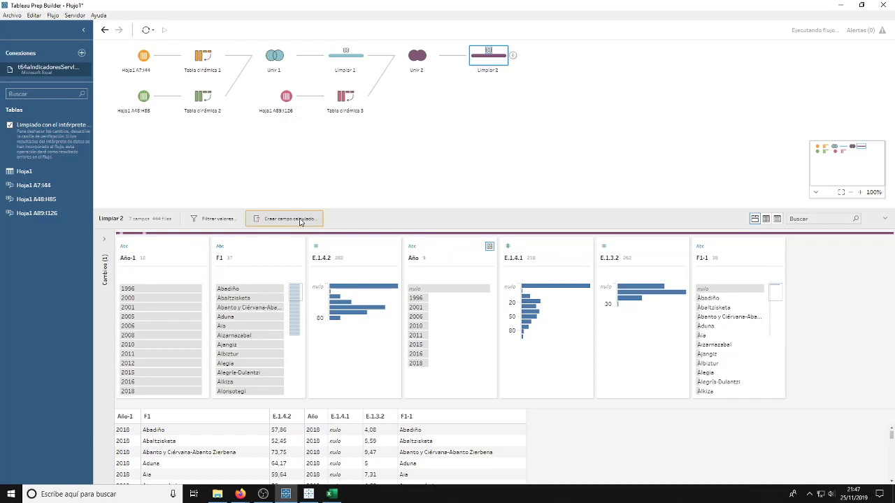
Merge the fields F1 and F1-1 in Limpiar 2 and rename the merged field Municipio
click(256, 249)
ctrl+click(631, 250)
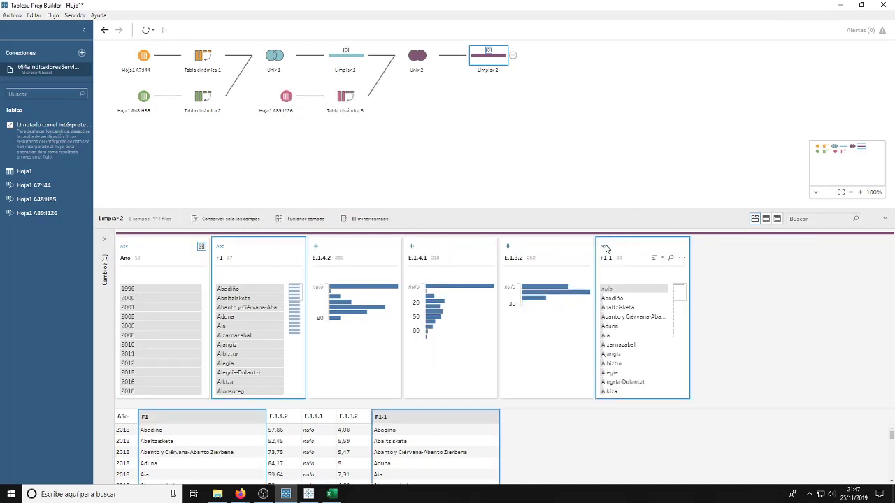
click(305, 220)
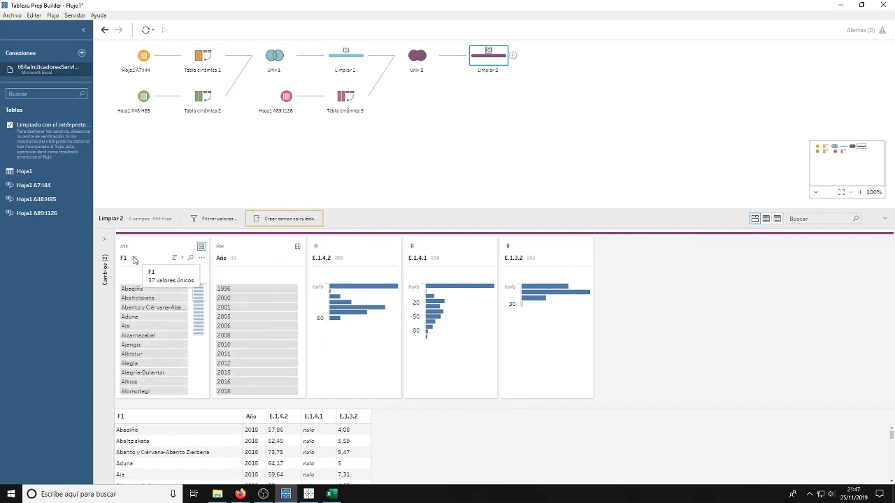
double_click(133, 259)
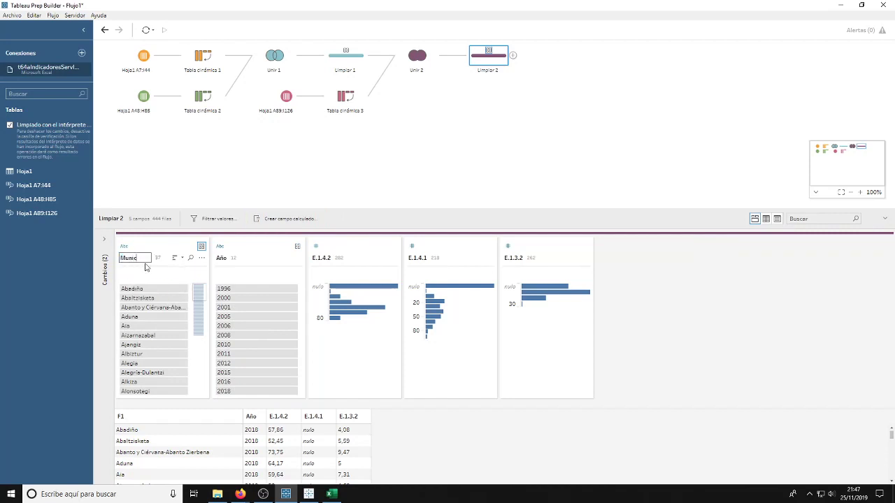
key(Return)
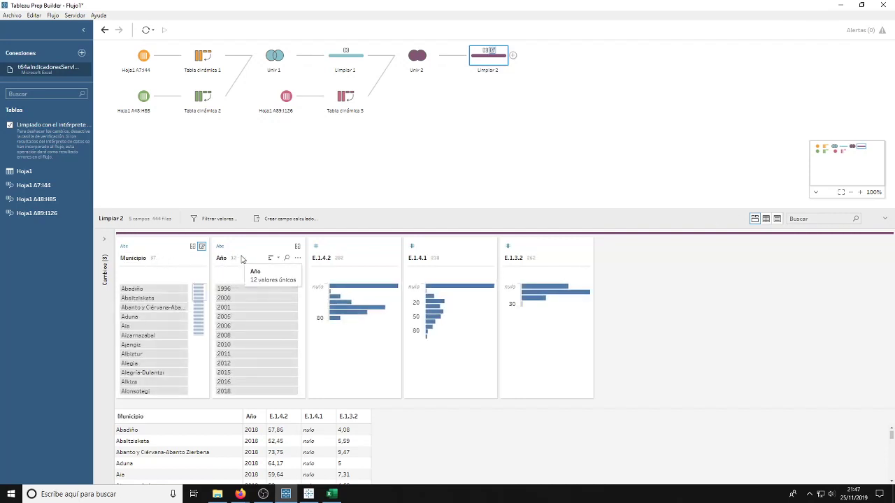
Add an output step after Limpiar 2 with the output type Valores separados por comas (.csv)
click(551, 163)
click(513, 56)
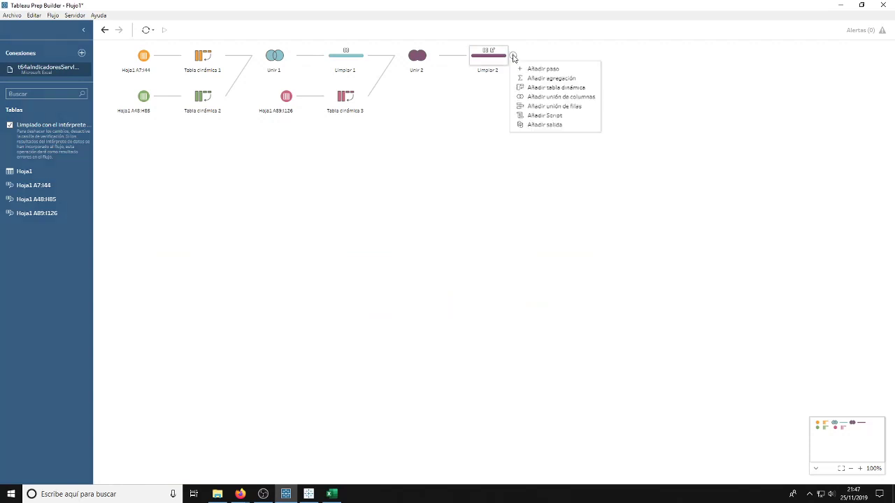
click(548, 130)
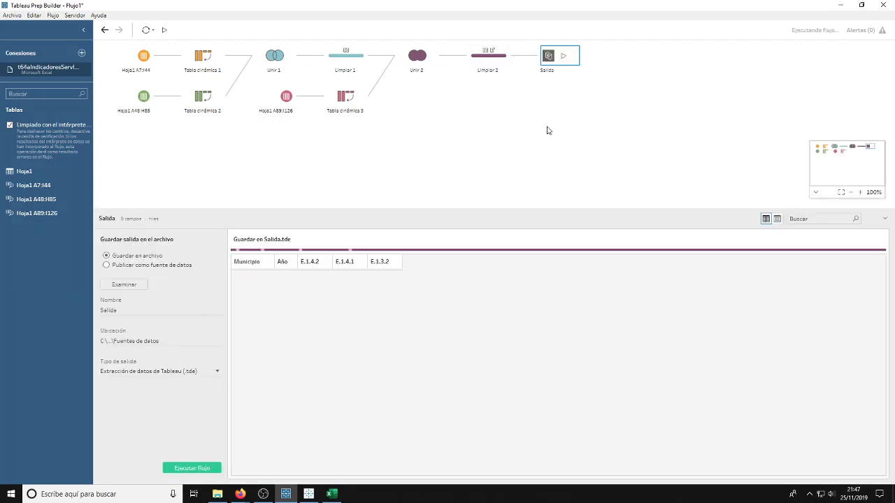
click(169, 371)
click(151, 404)
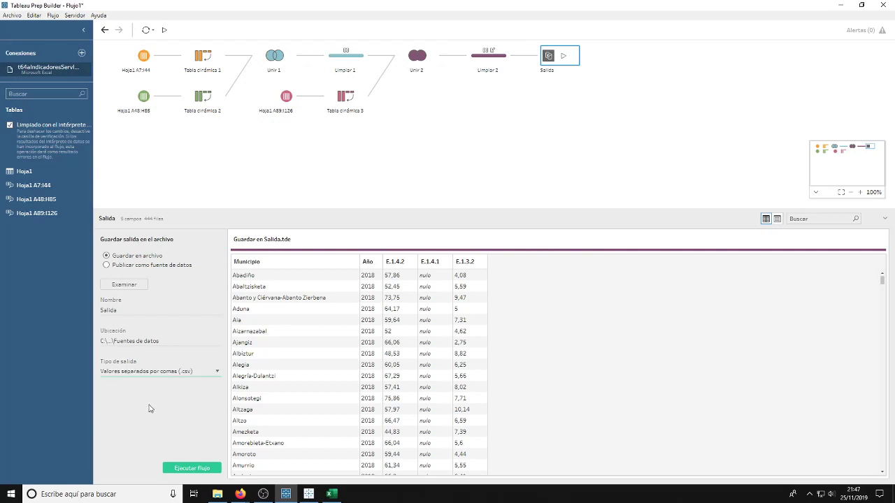
Set the output file to indicadores_udalmap in the Documentos folder and run the flow
click(124, 284)
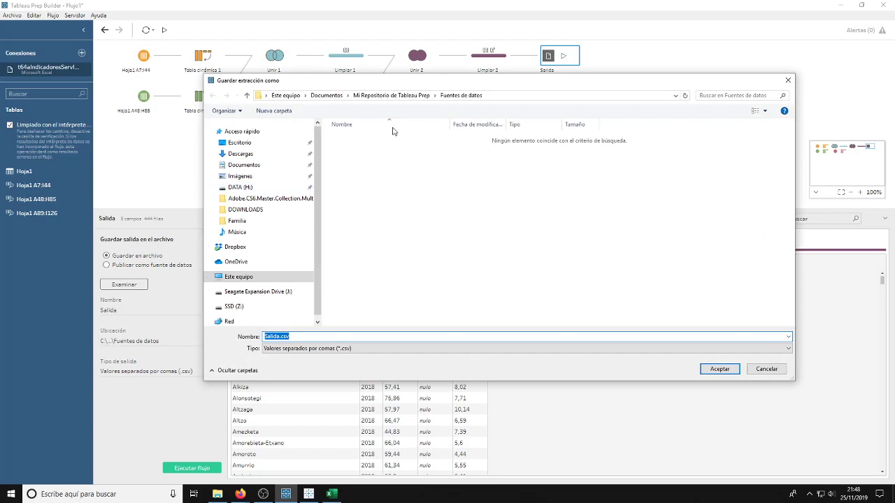
click(291, 165)
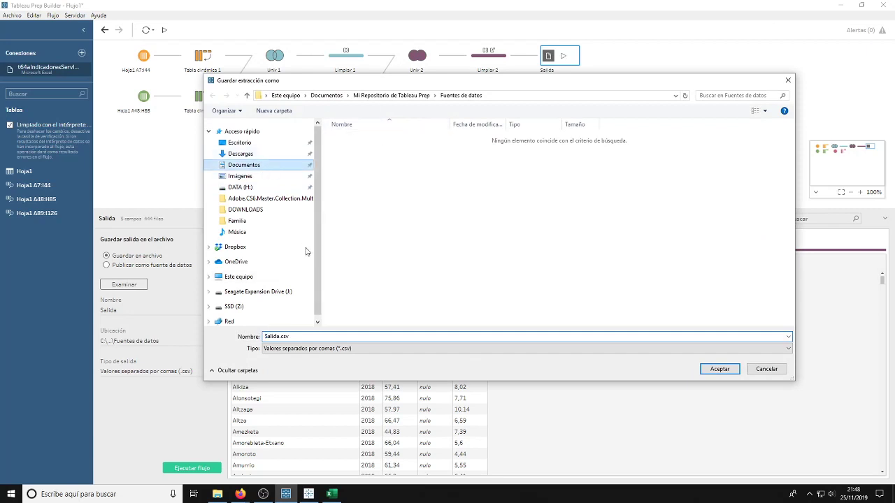
double_click(298, 335)
text(indicadores_)
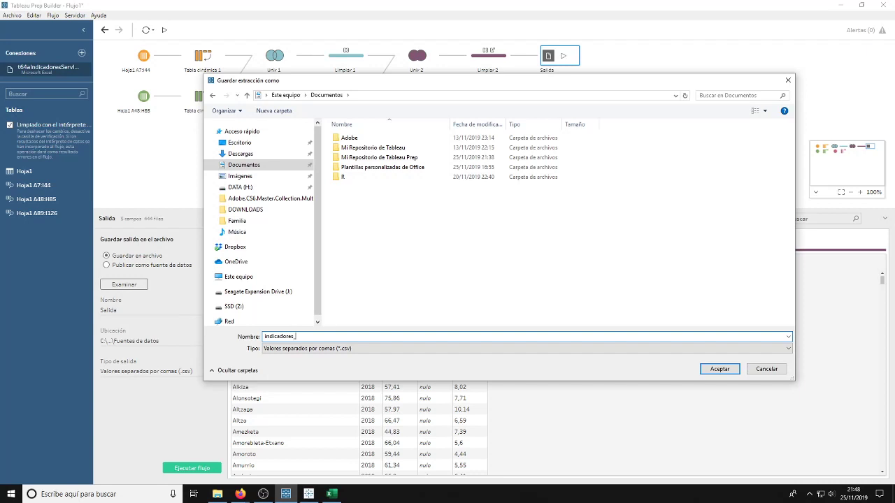
text(udalmap)
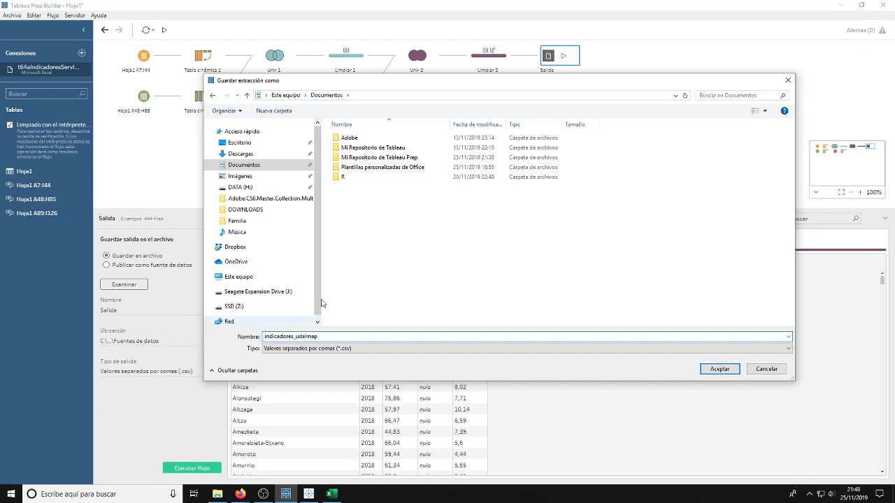
click(719, 369)
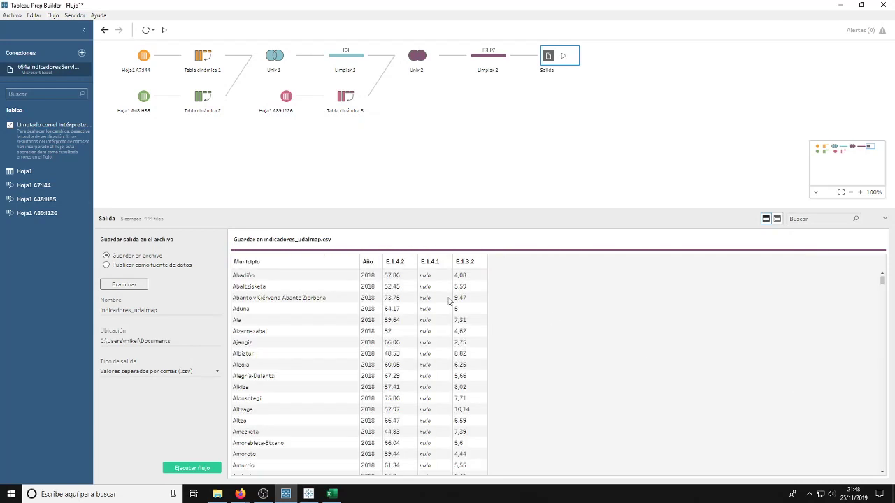
click(196, 468)
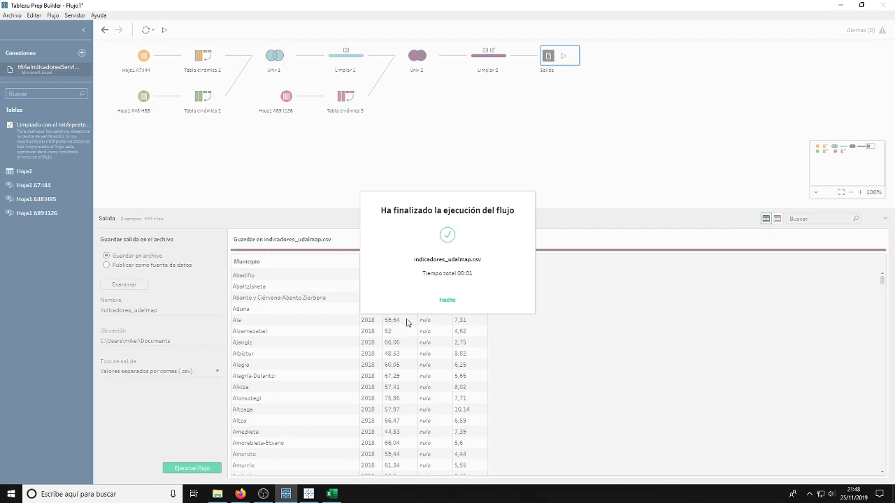
click(448, 300)
Switch to Tableau Desktop and connect to the text file indicadores_udalmap.csv in Documentos
click(308, 494)
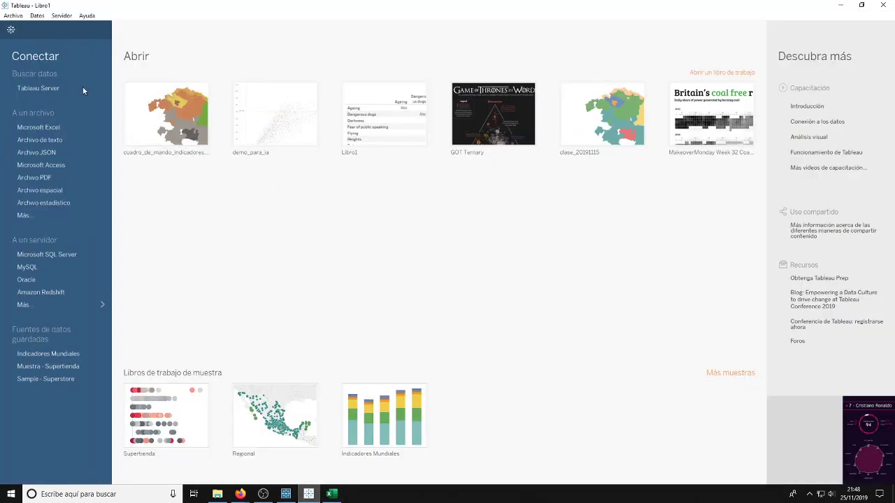
click(49, 140)
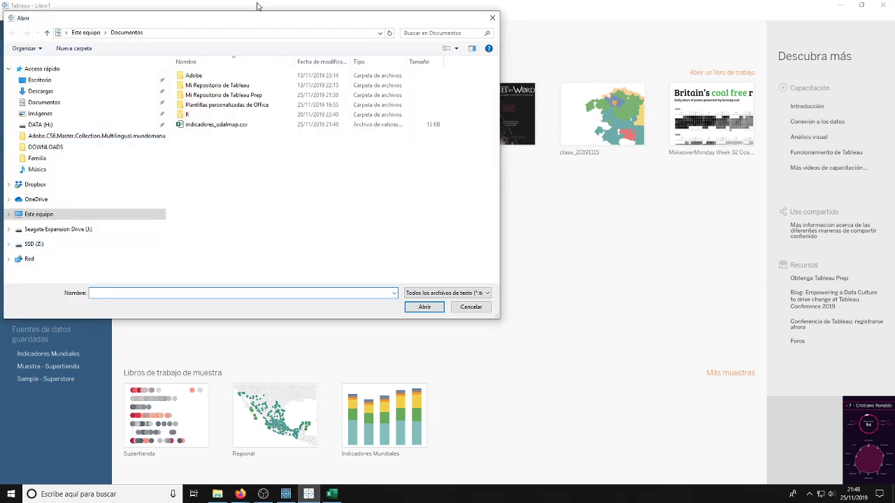
drag(258, 19, 394, 68)
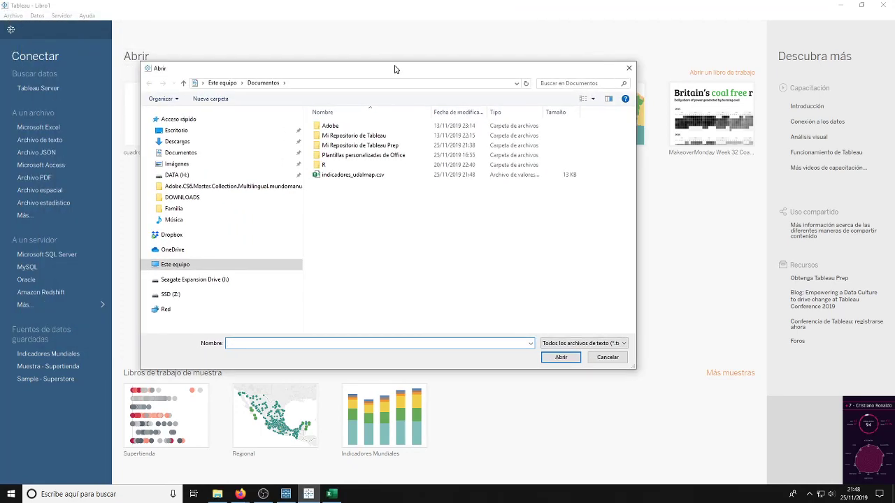
click(349, 175)
double_click(350, 175)
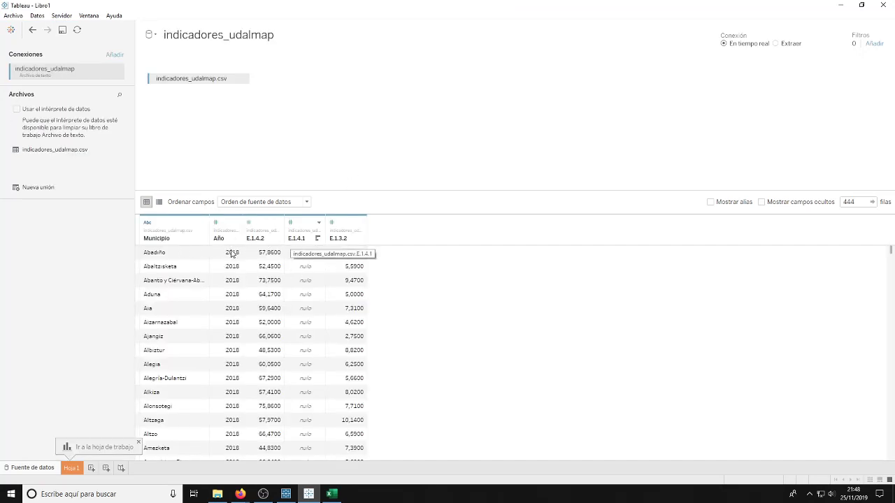
In worksheet Hoja 1, place Año on the columns and add Municipio as mark detail
click(72, 469)
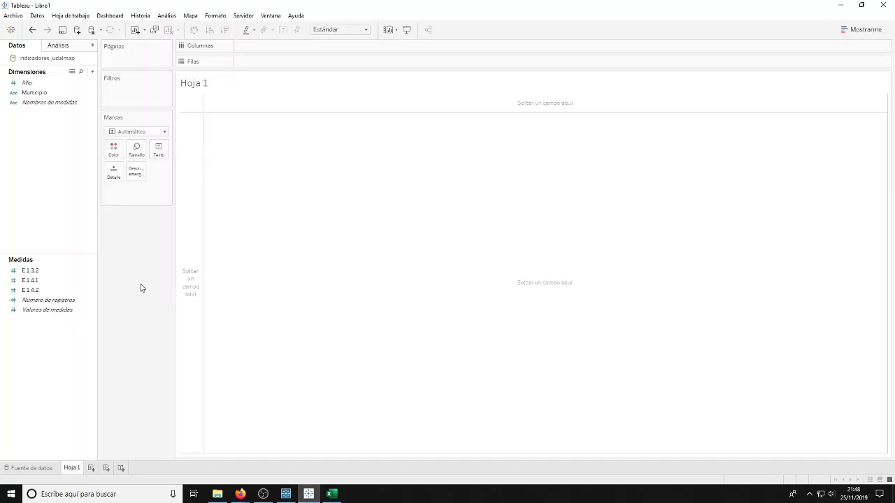
drag(26, 83, 252, 47)
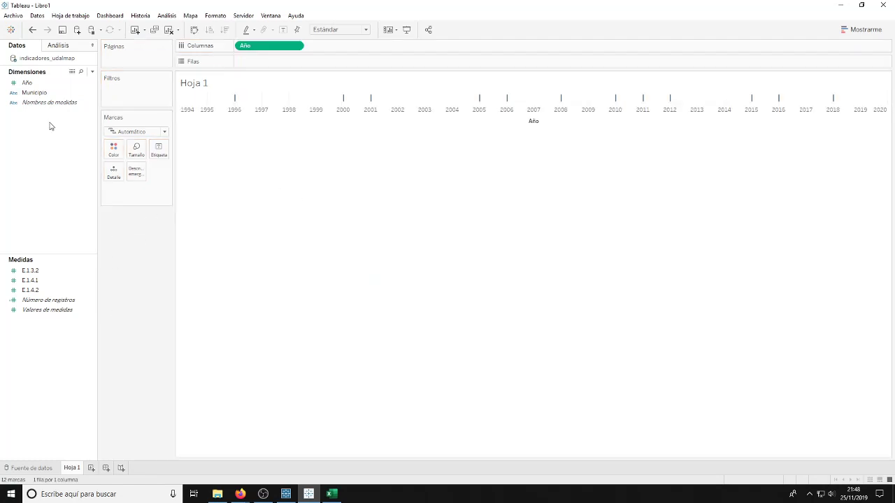
drag(38, 93, 116, 179)
Plot the measures E.1.4.1 and E.1.4.2 as rows and colour the marks by Municipio
click(33, 273)
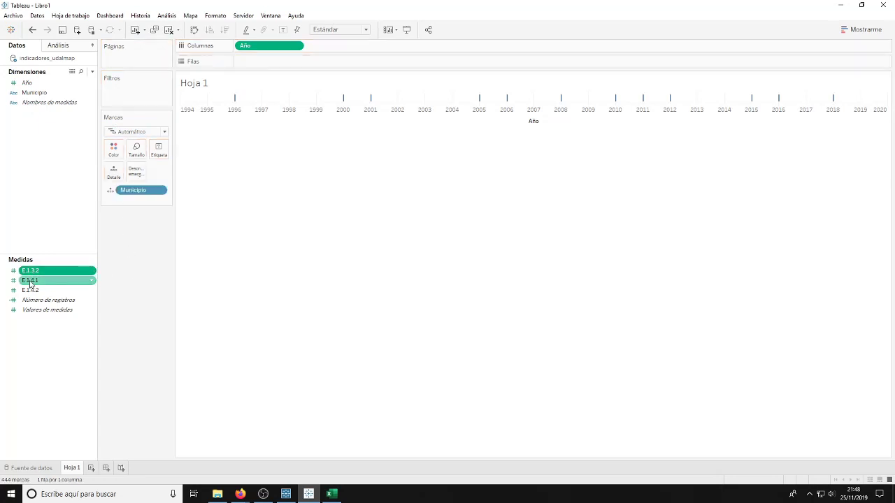
mouse_move(42, 281)
mouse_down()
mouse_move(79, 269)
mouse_move(262, 64)
mouse_up()
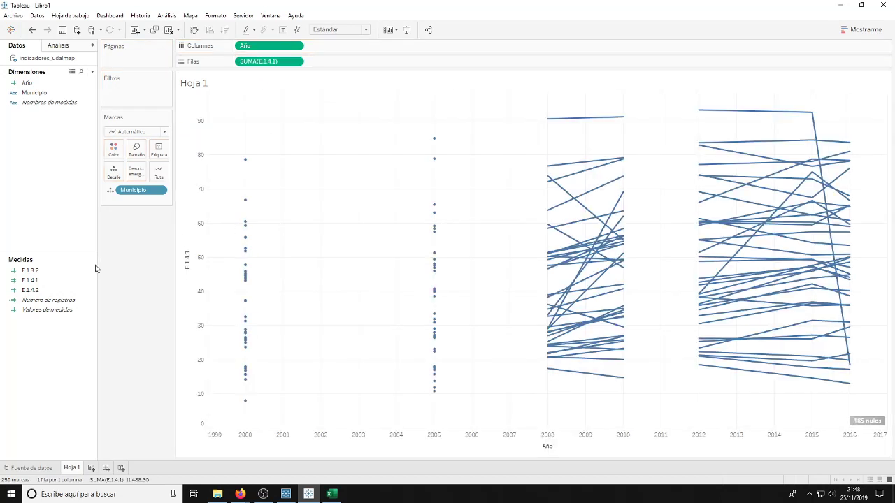
drag(40, 289, 400, 62)
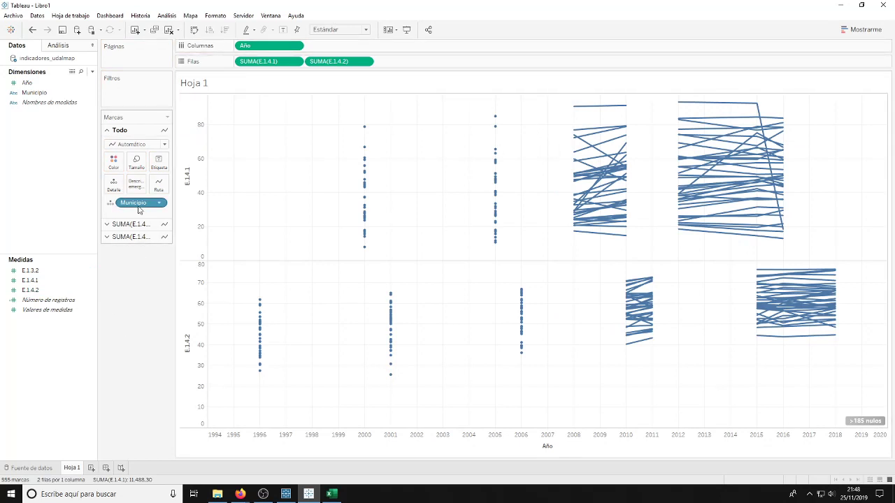
drag(137, 203, 119, 168)
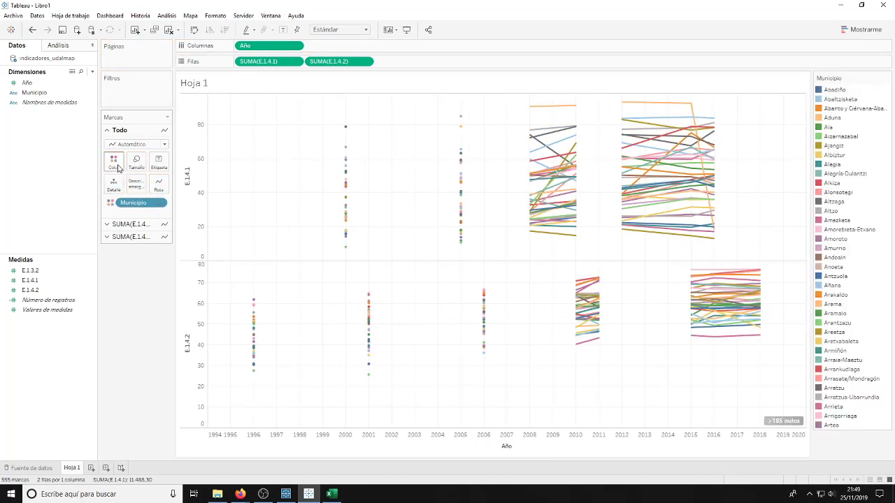
Duplicate SUMA(E.1.4.1) on the rows, placing the copy before SUMA(E.1.4.2)
click(298, 63)
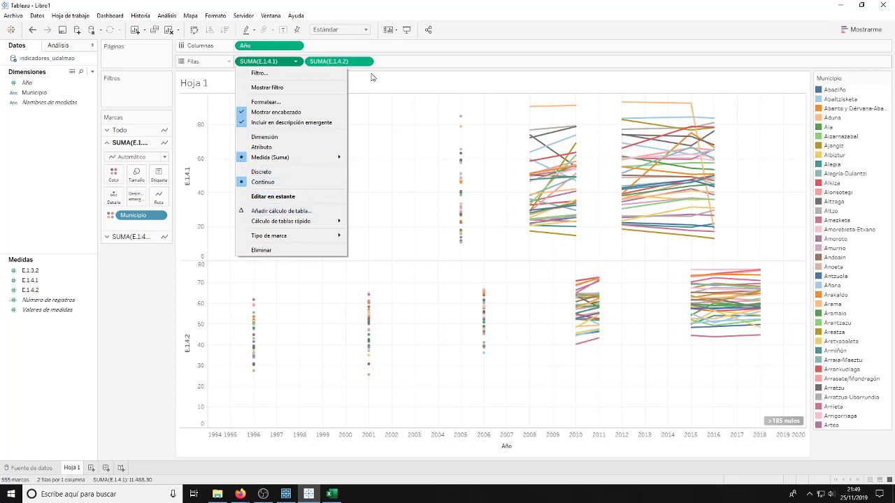
click(472, 31)
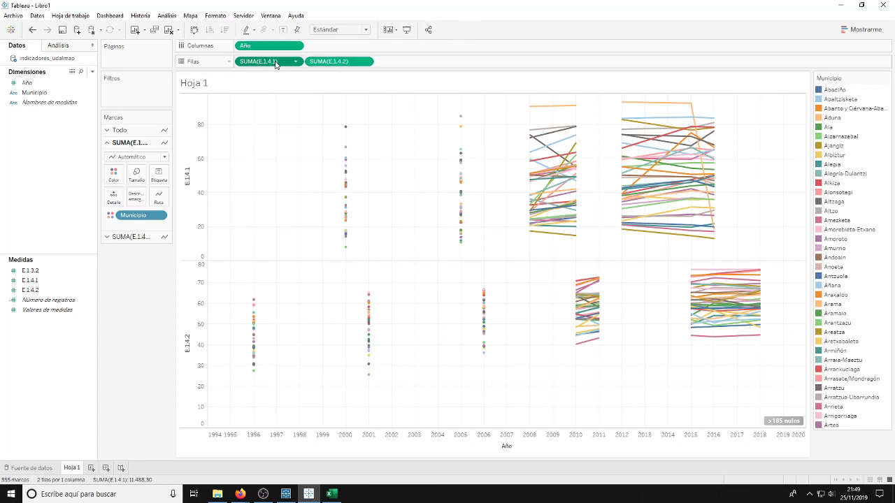
drag(277, 64, 309, 64)
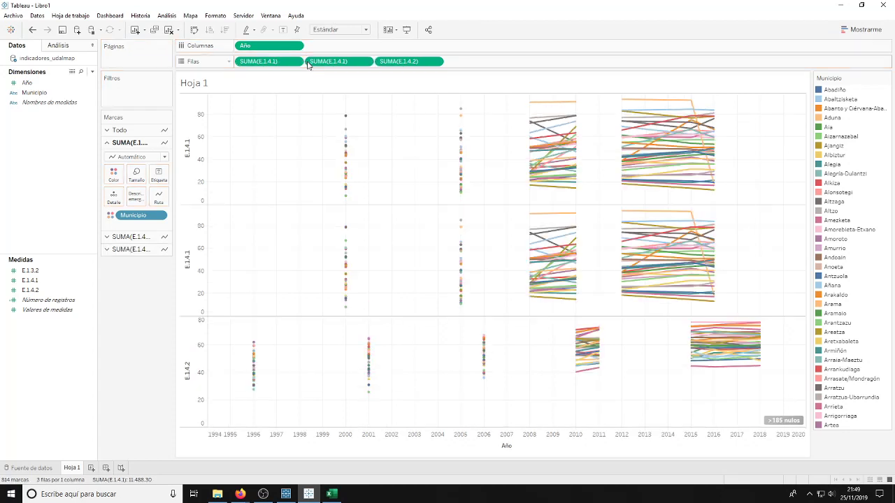
Combine the two SUMA(E.1.4.1) rows as a dual axis (Eje doble) and check the secondary axis settings
click(366, 63)
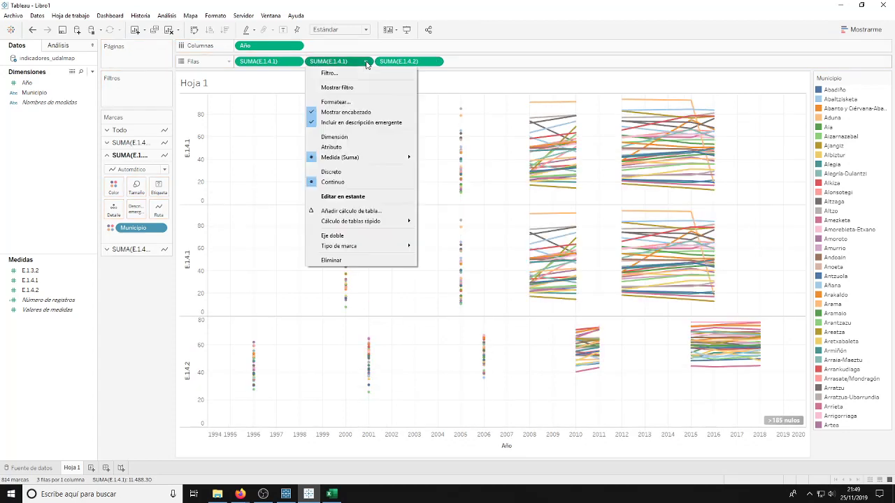
click(362, 239)
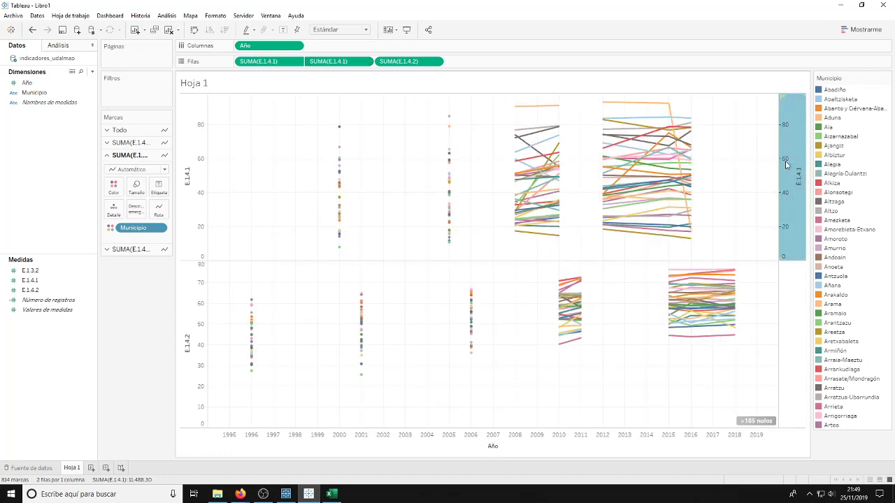
double_click(786, 165)
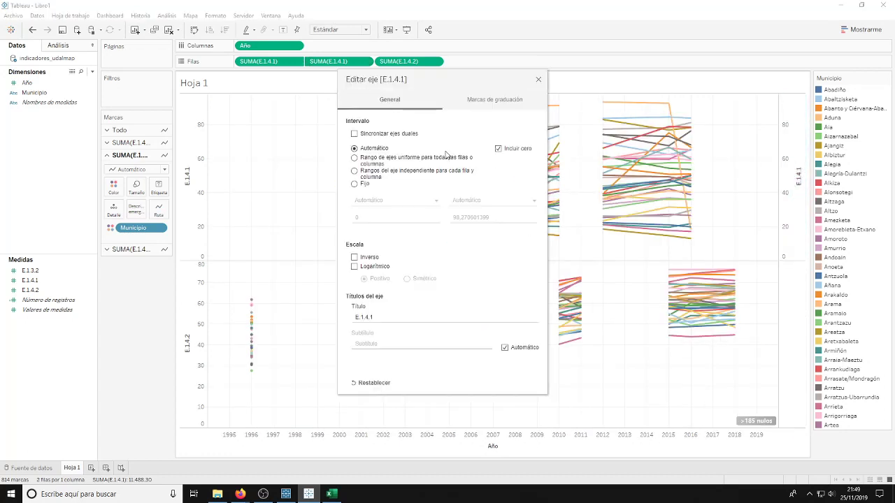
click(538, 79)
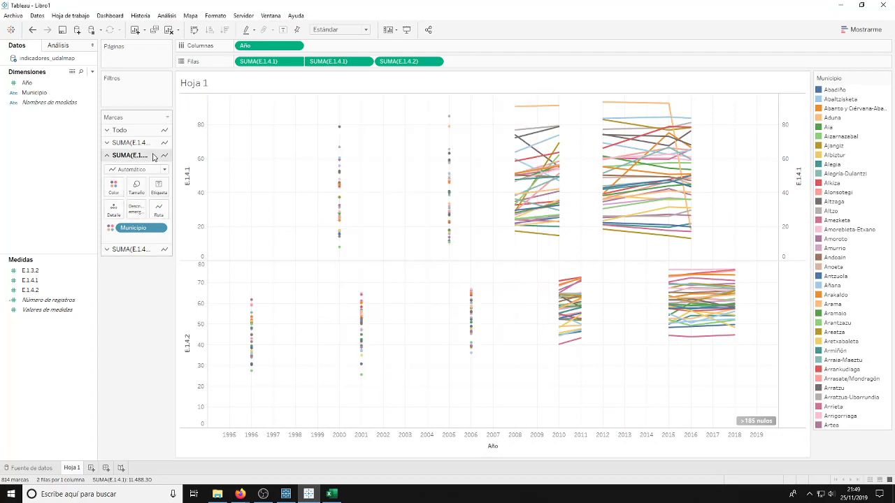
Show the second SUMA(E.1.4.1) with Círculo marks and thin the first one's lines to the minimum size
click(130, 170)
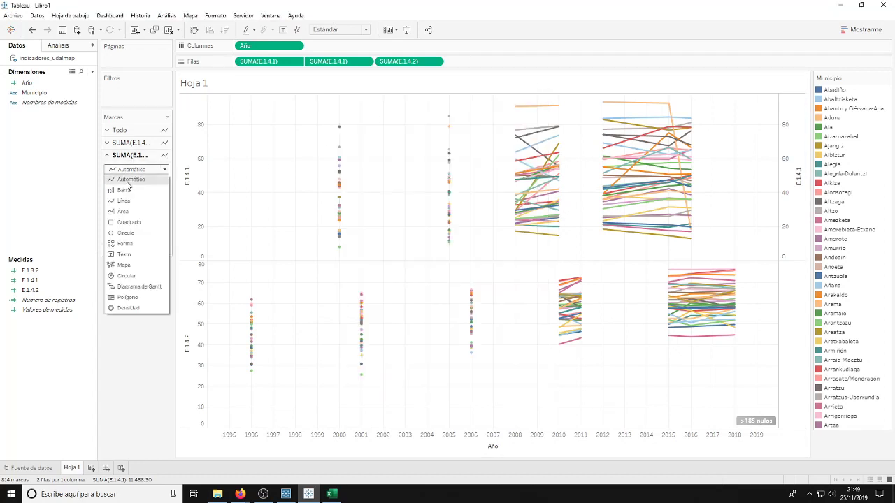
click(125, 233)
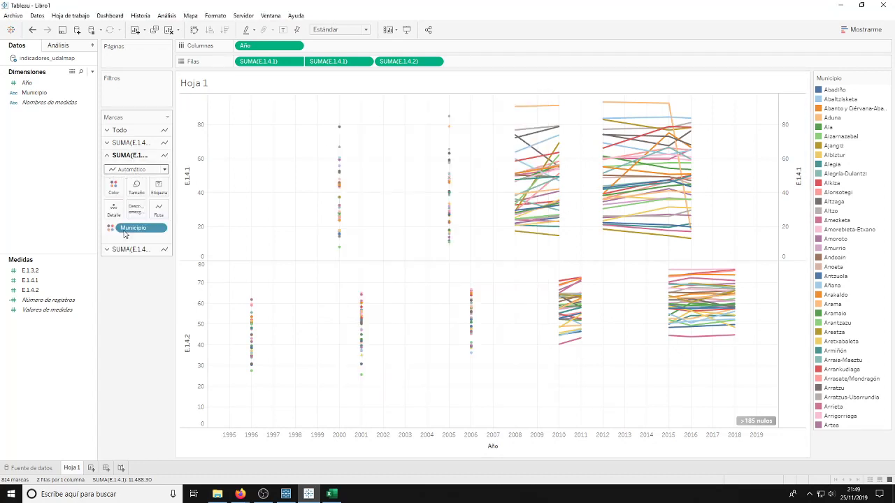
click(131, 143)
click(138, 174)
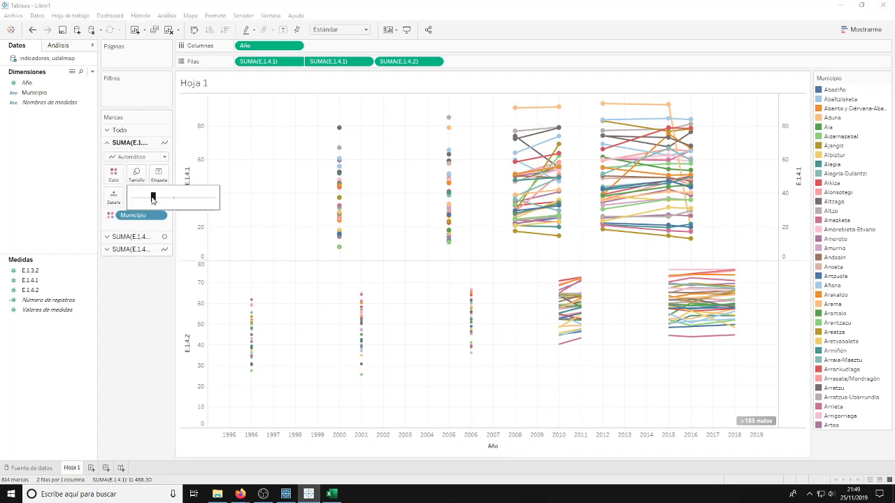
drag(153, 198, 132, 198)
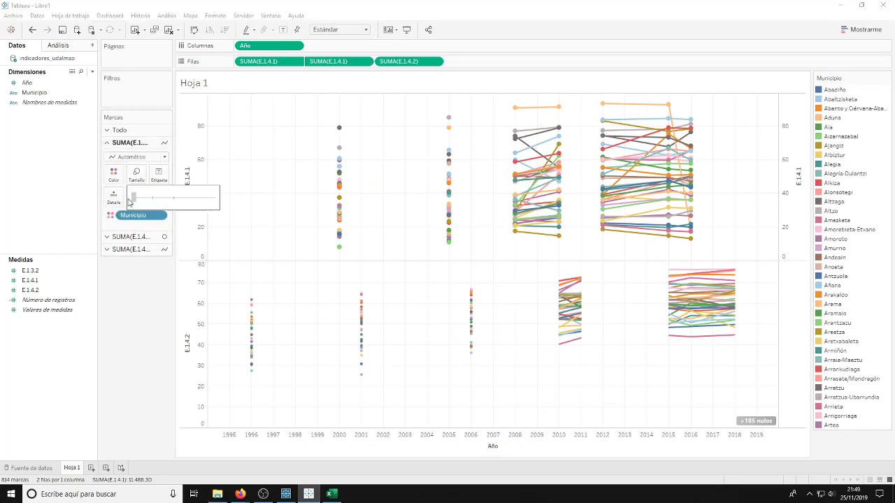
Reduce the circle size of the second SUMA(E.1.4.1) to about halfway between the minimum and the default
click(132, 233)
click(137, 185)
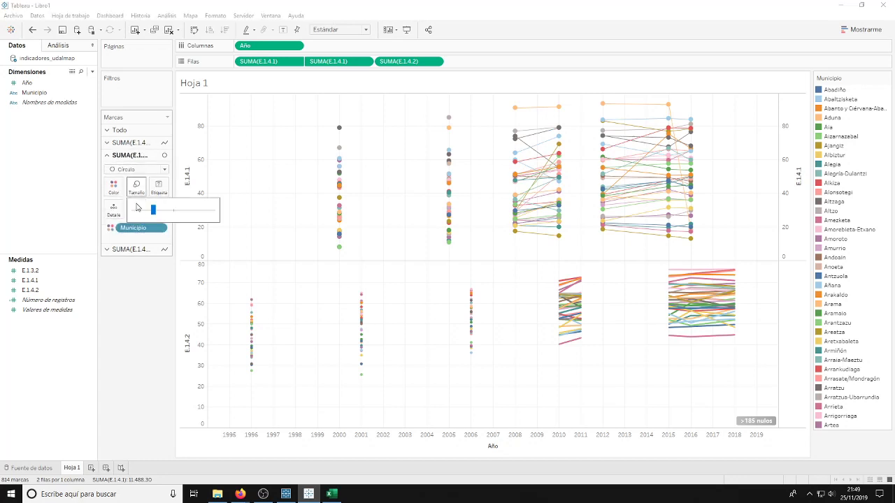
click(142, 212)
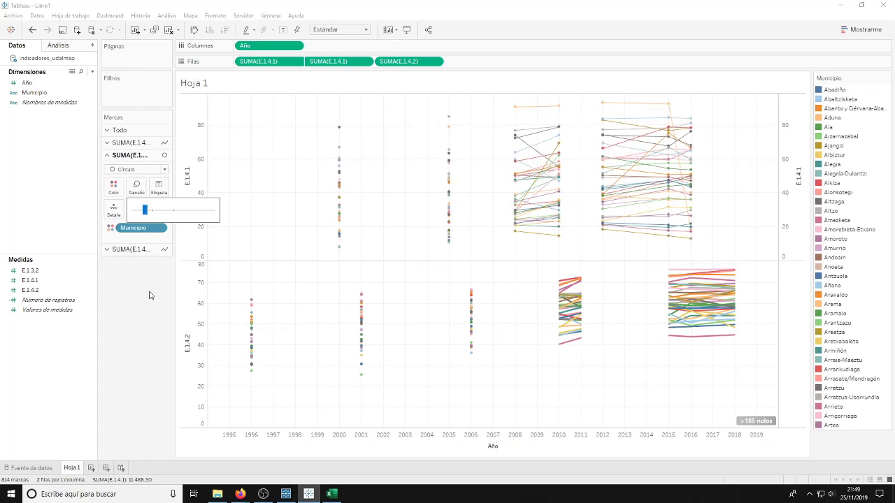
click(149, 294)
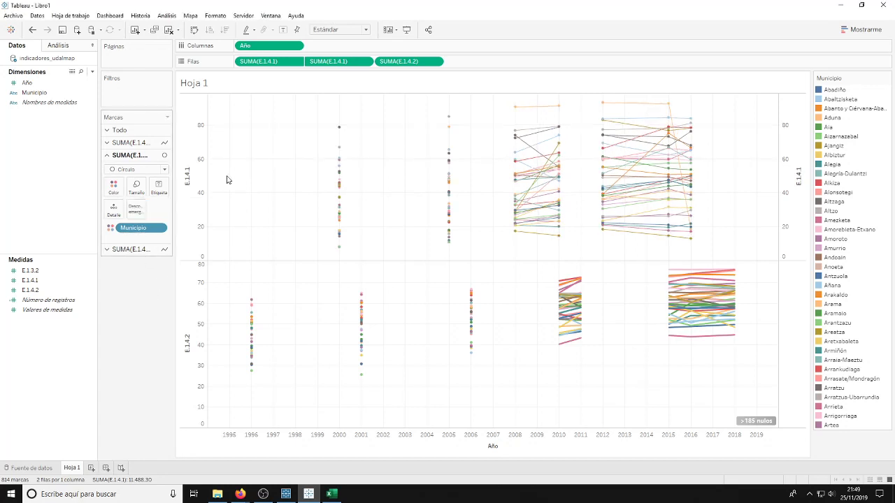
Duplicate SUMA(E.1.4.2) at the end of the rows, combine both copies as a dual axis and check the secondary axis settings
click(404, 61)
drag(404, 61, 473, 63)
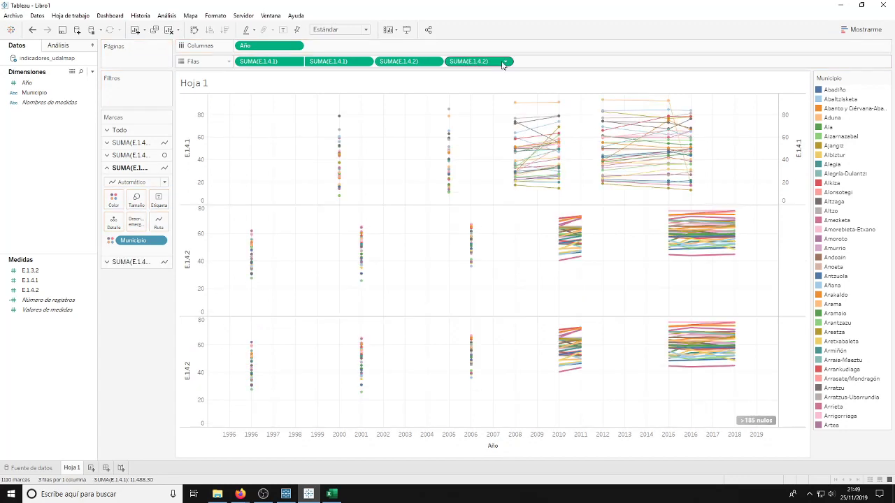
click(505, 62)
click(485, 231)
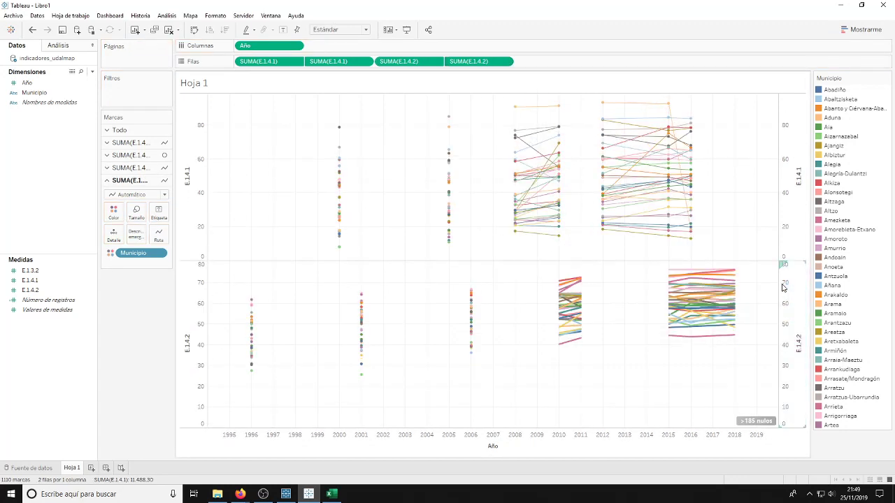
double_click(783, 287)
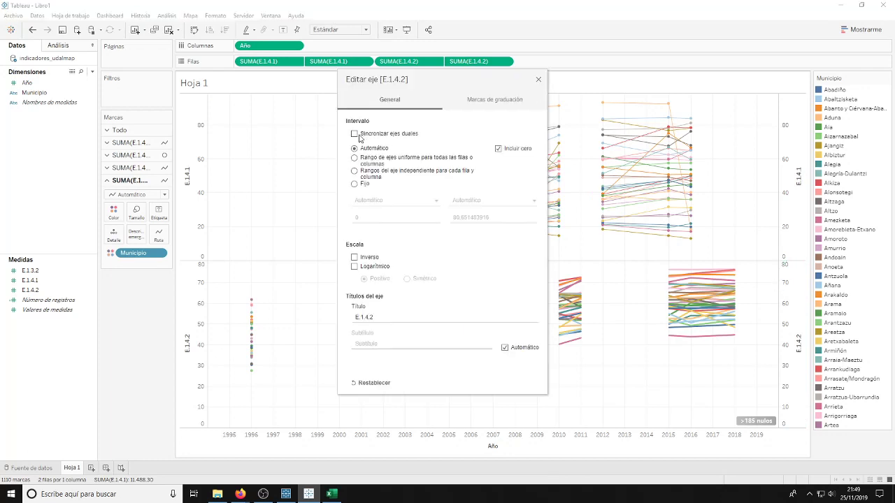
click(538, 81)
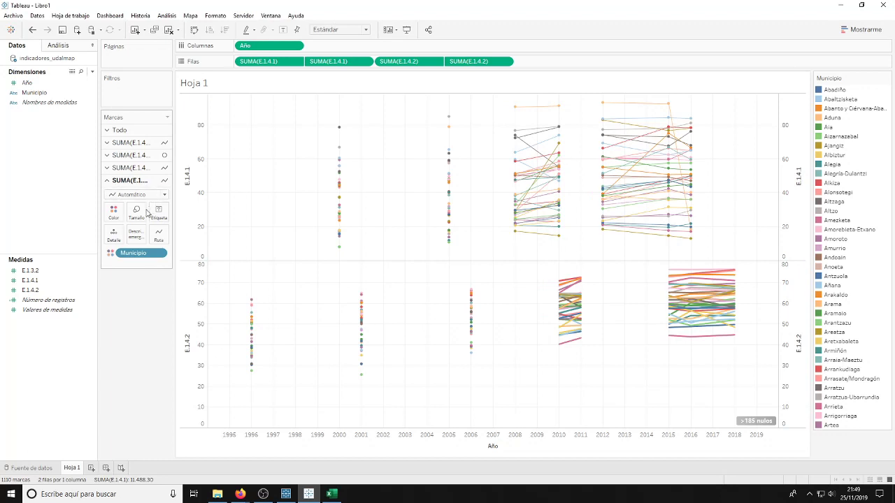
Show the second SUMA(E.1.4.2) with Círculo marks and thin the first one's lines to the minimum size
click(165, 196)
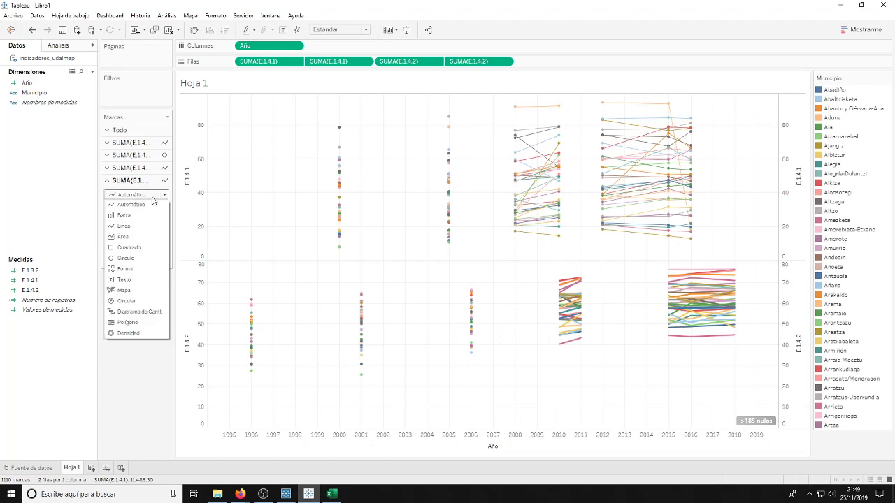
click(128, 259)
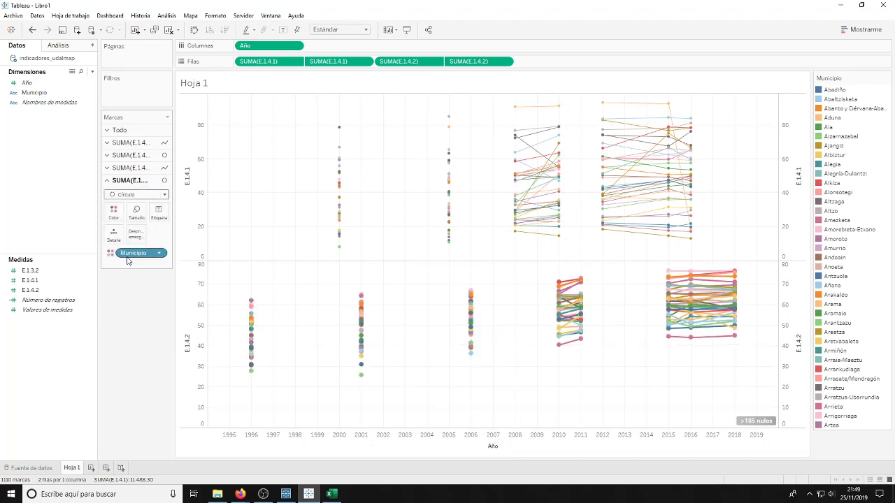
click(130, 172)
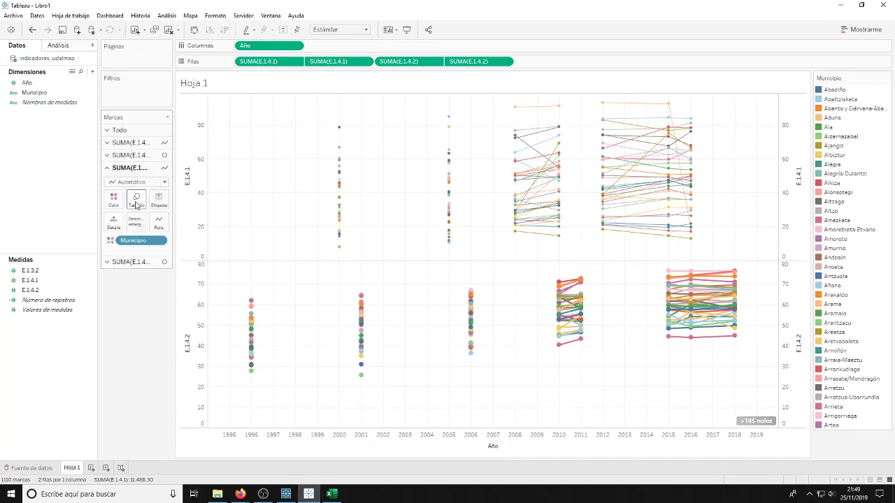
click(137, 199)
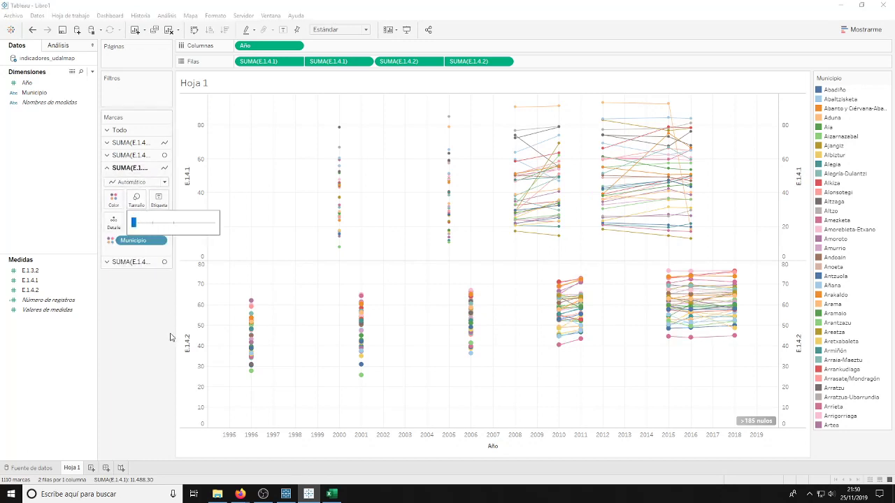
Open the size setting for the circle marks of the second SUMA(E.1.4.2)
click(131, 263)
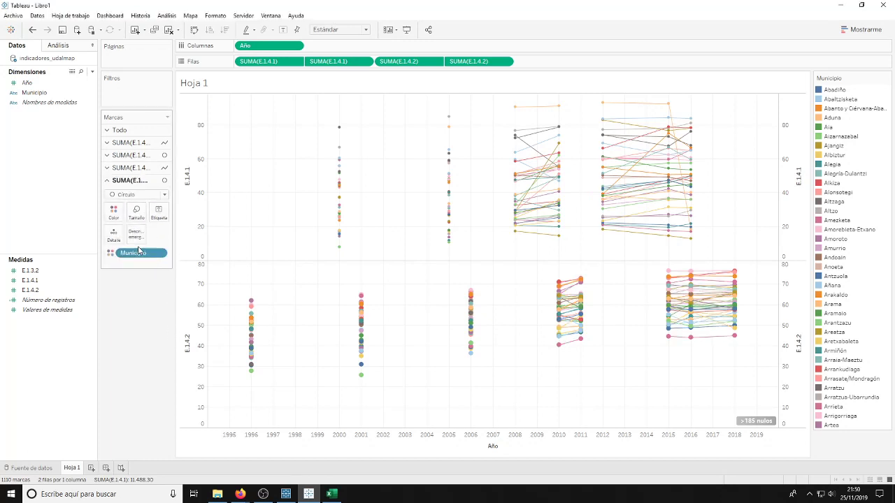
click(137, 211)
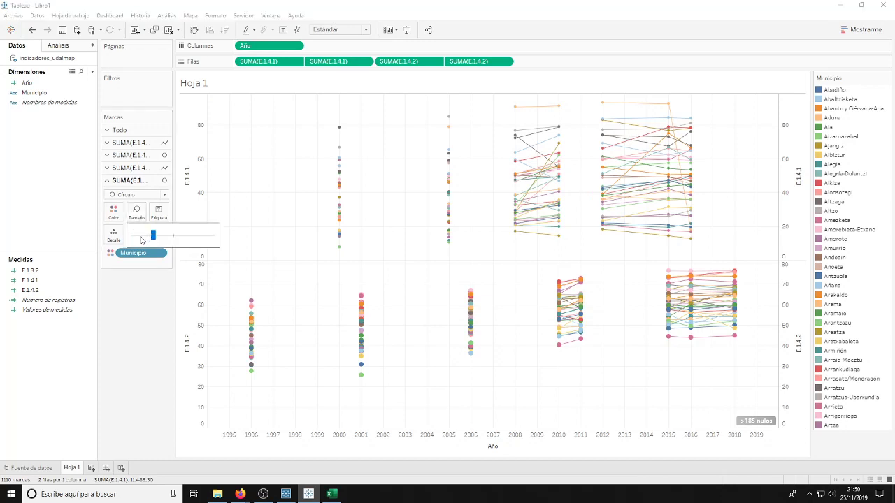